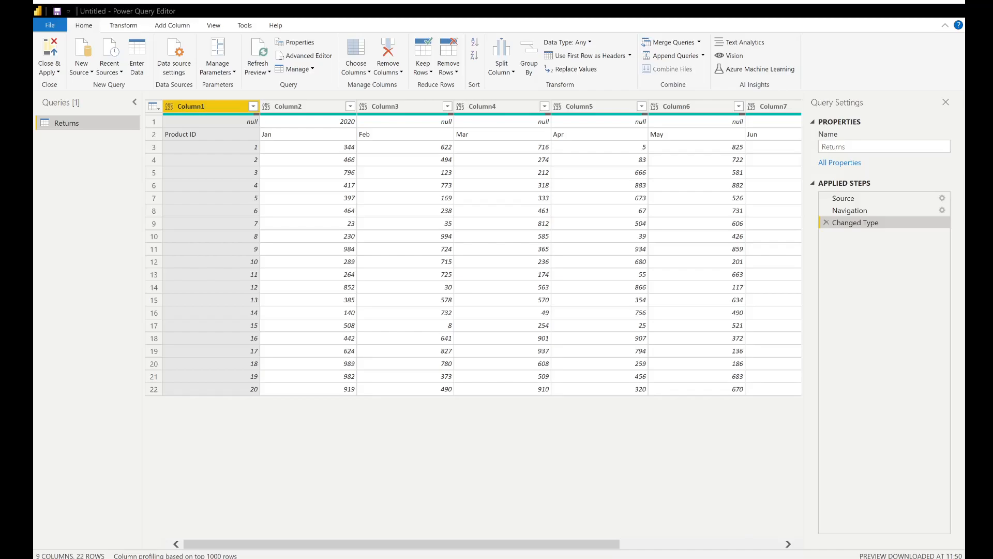
- Examine the Returns table's first two rows and its columns from Column1 to Column9 for header and layout problems
drag(465, 543, 377, 553)
click(213, 122)
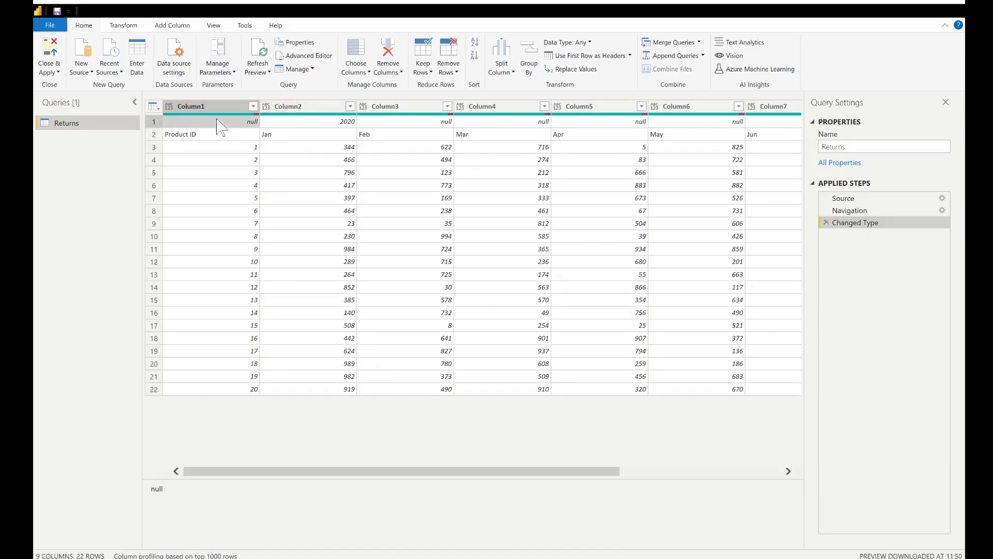
click(293, 123)
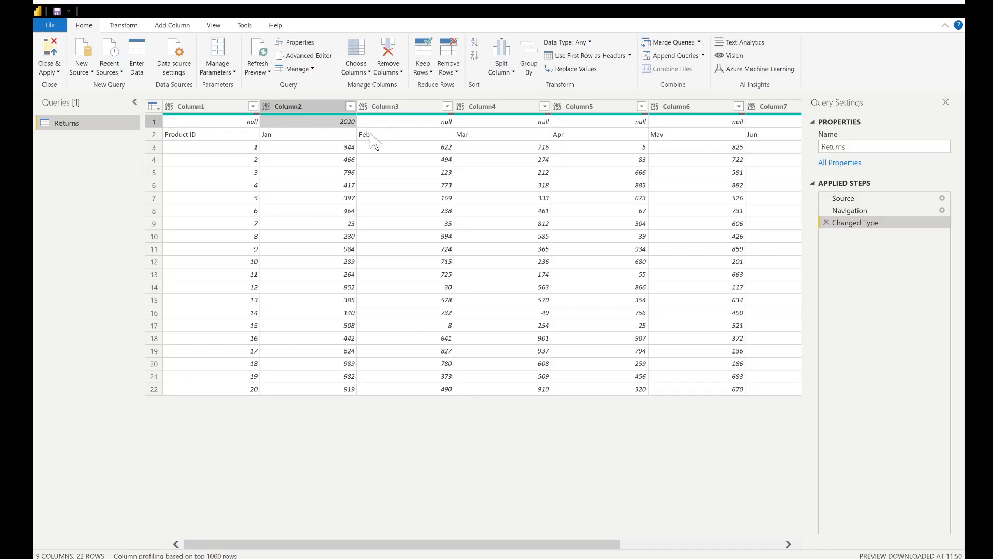
click(400, 130)
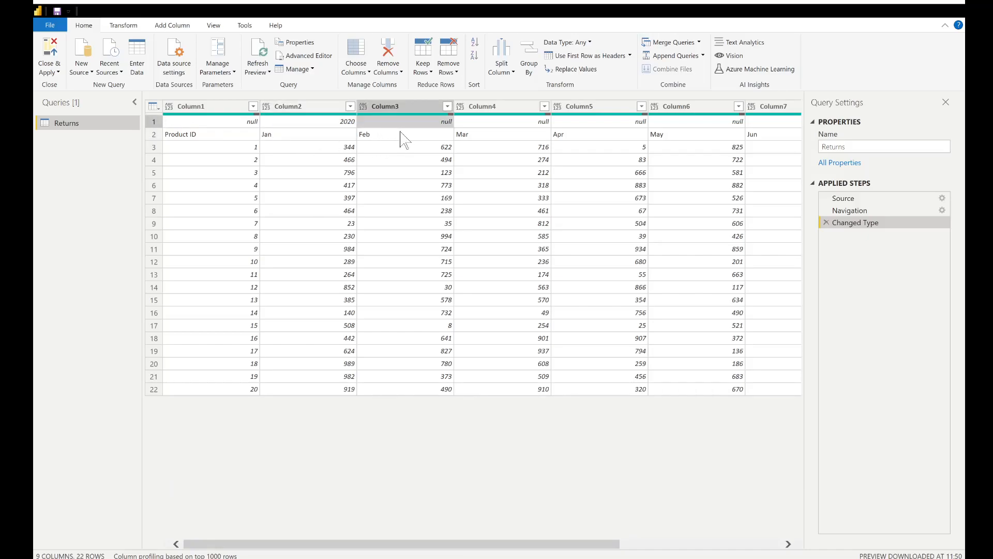
click(401, 136)
click(288, 138)
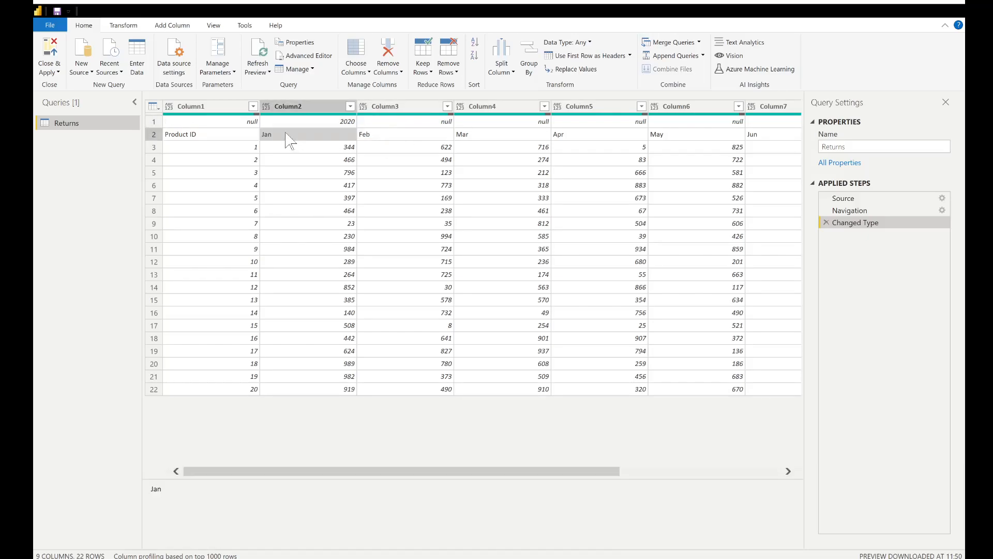
click(206, 137)
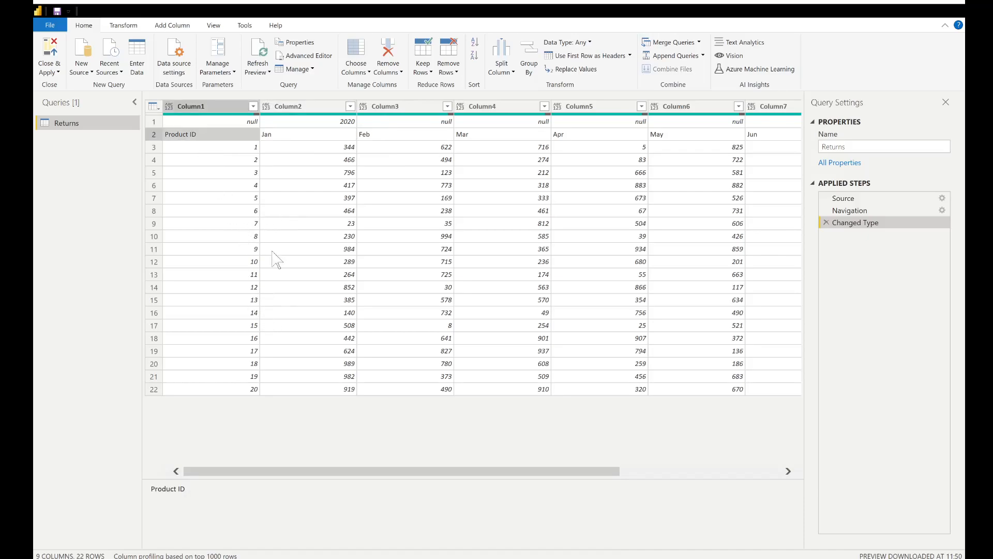
click(292, 109)
click(409, 109)
click(522, 109)
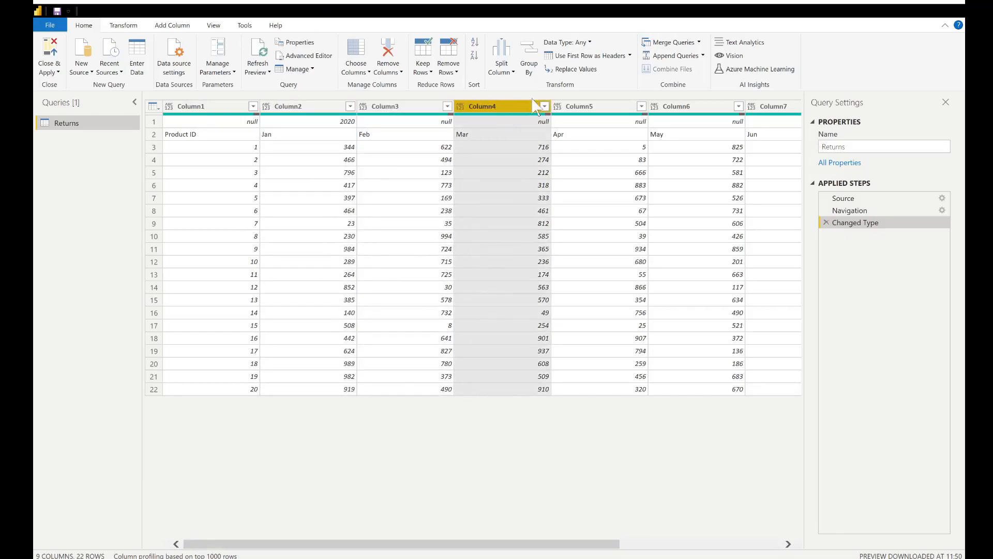
click(593, 109)
click(686, 108)
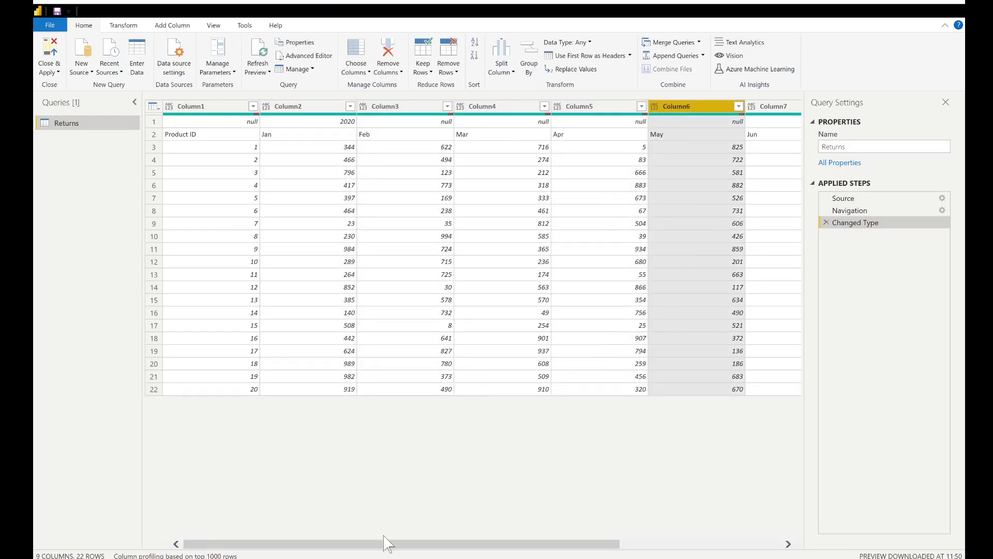
drag(420, 544, 610, 523)
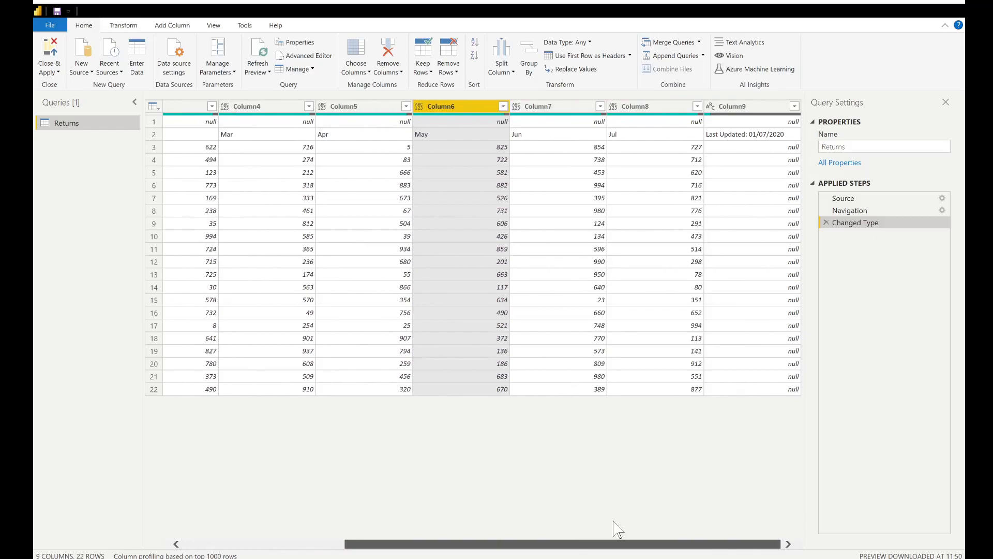
click(734, 110)
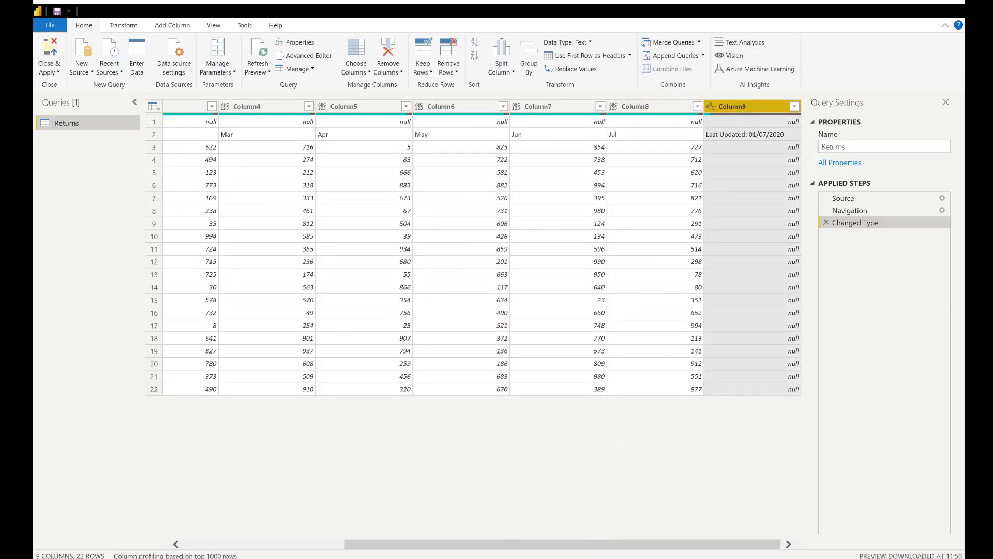
drag(570, 545, 269, 504)
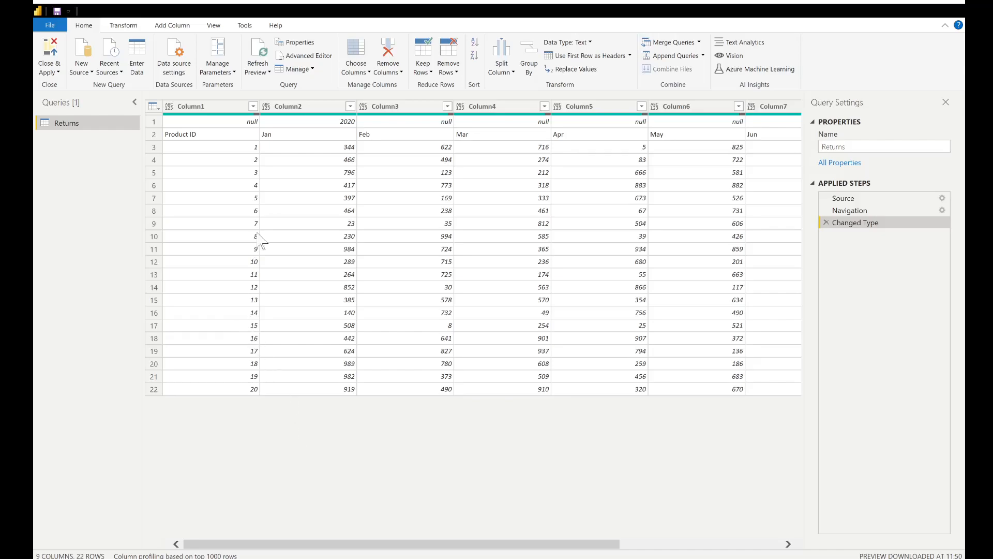
- Show the formula bar and turn on column quality and column distribution for the data preview
click(213, 27)
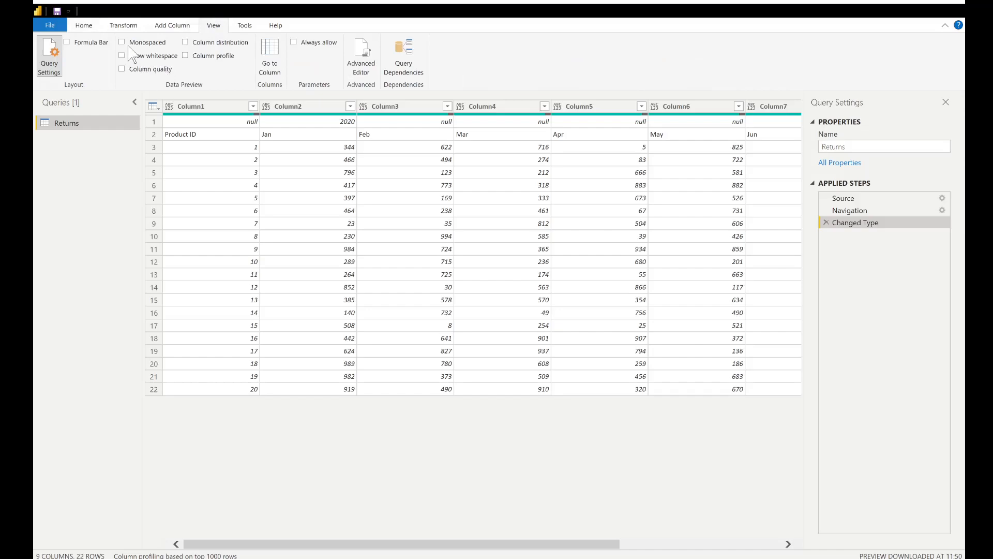
click(86, 43)
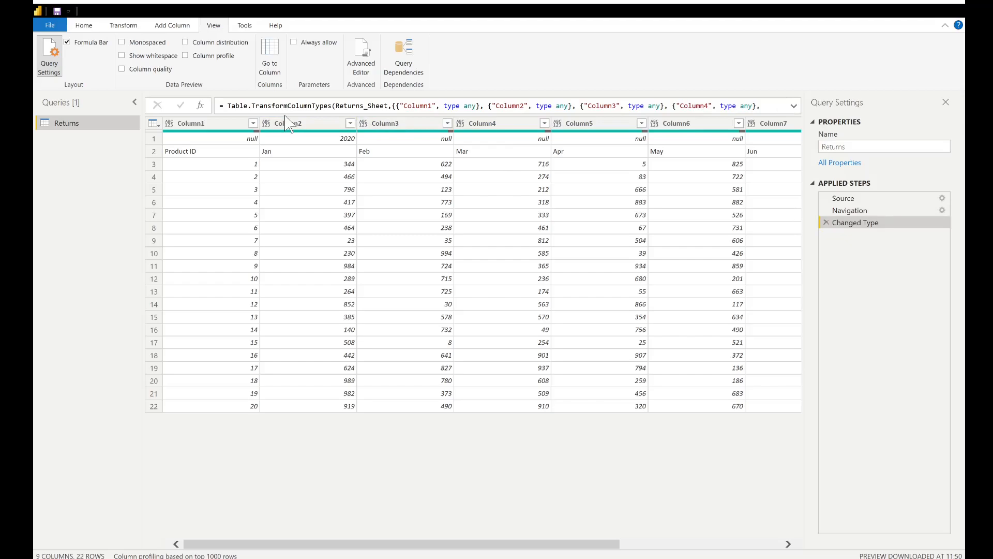
click(295, 124)
click(144, 69)
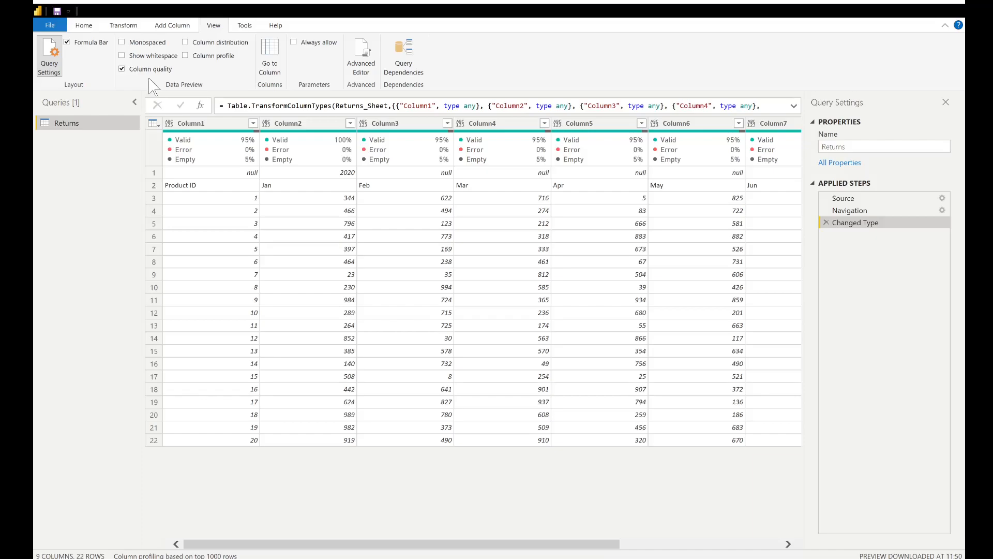
click(192, 43)
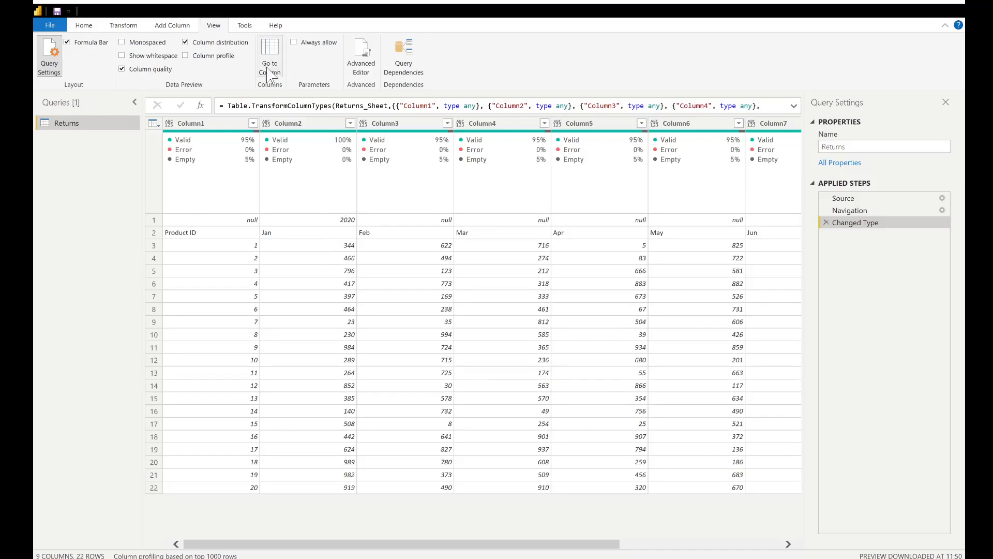
- View the column profile statistics for Column2 and Column3, and hide the column profile again
click(215, 55)
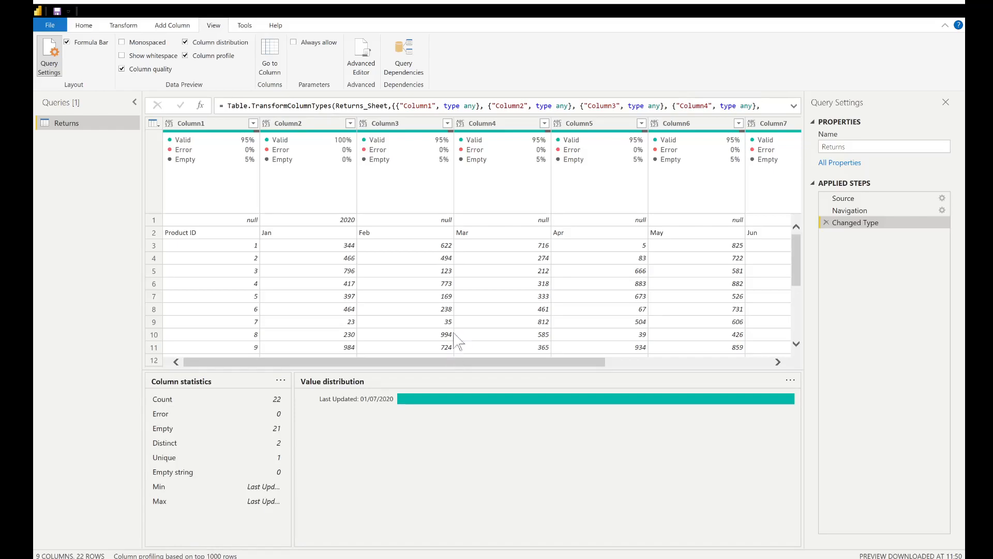
click(299, 123)
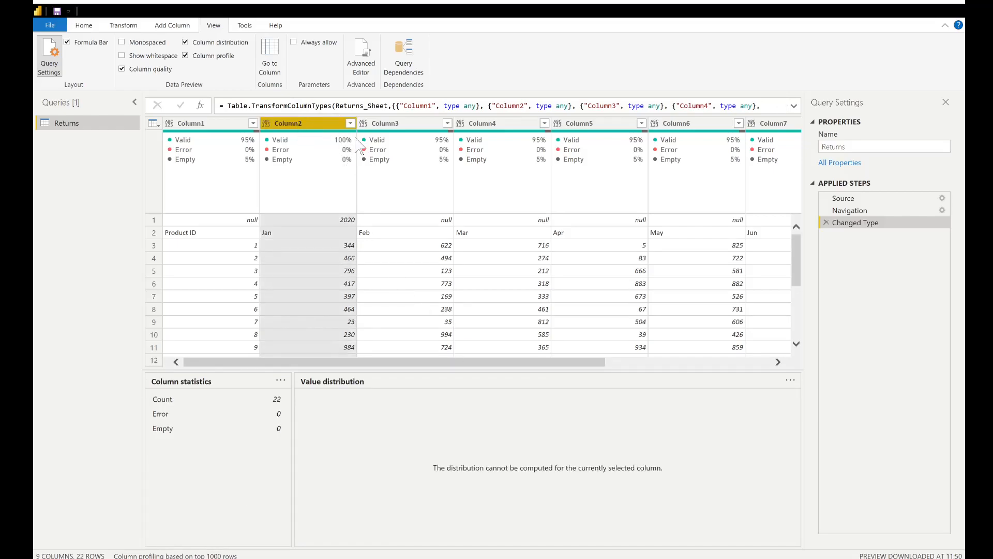
click(393, 125)
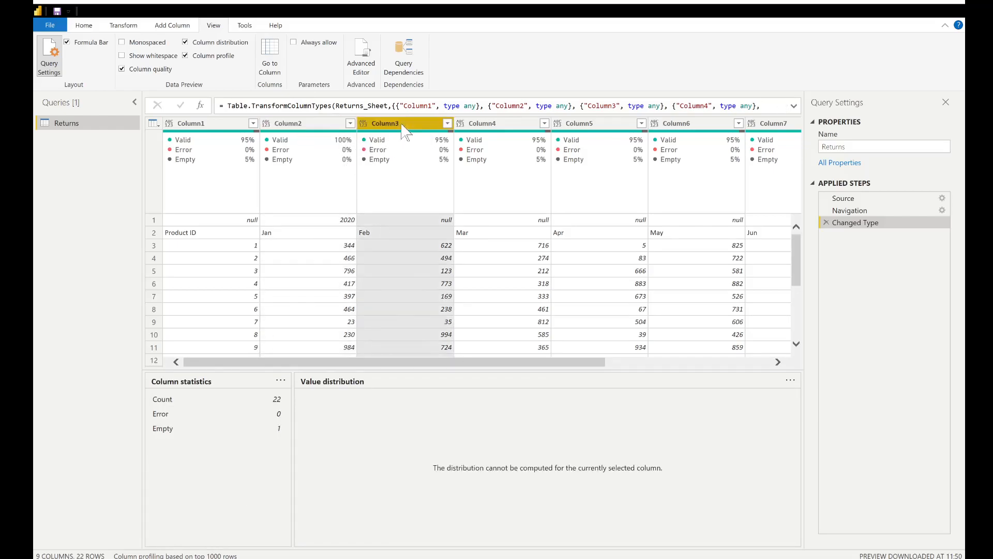
click(291, 125)
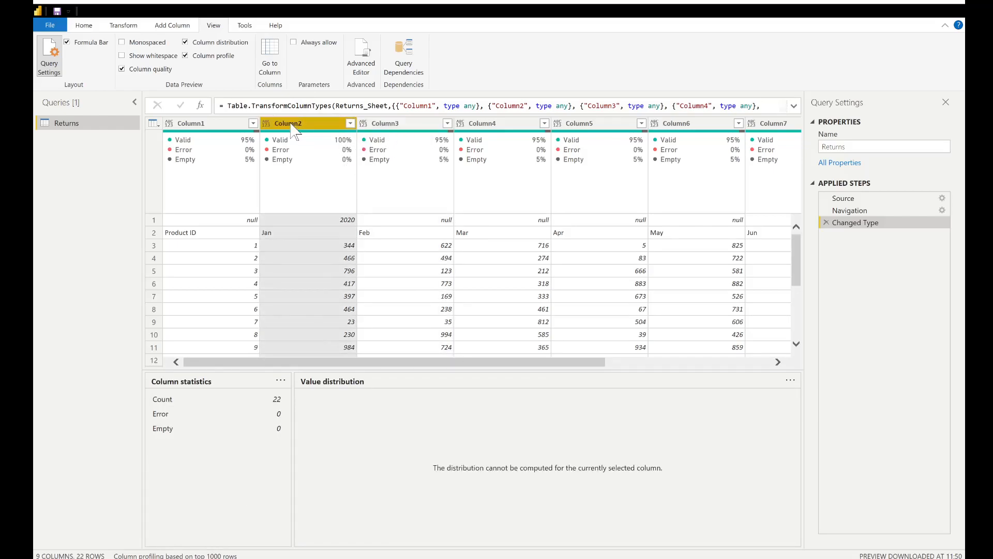
click(189, 59)
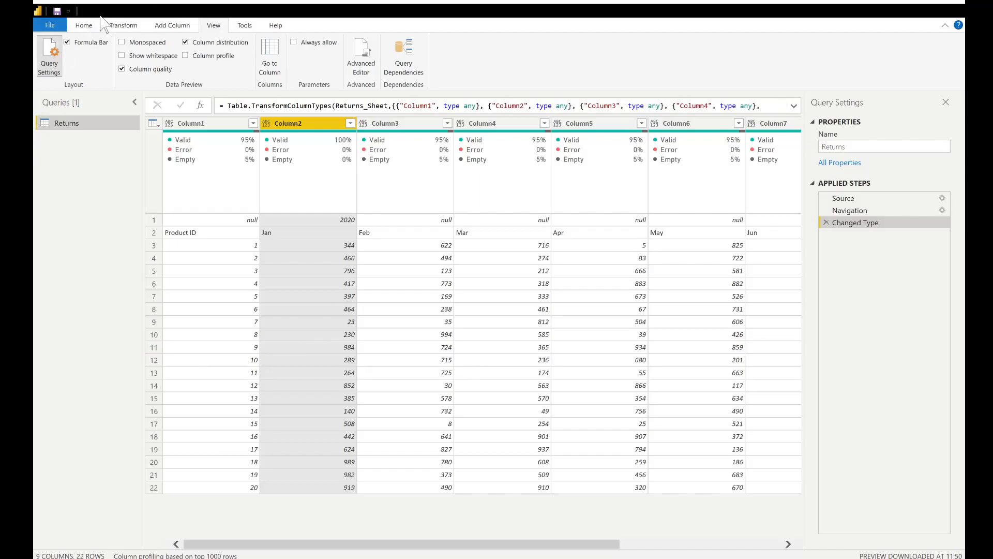
- Remove the top 1 row, which holds the year 2020, from the Returns query
click(84, 26)
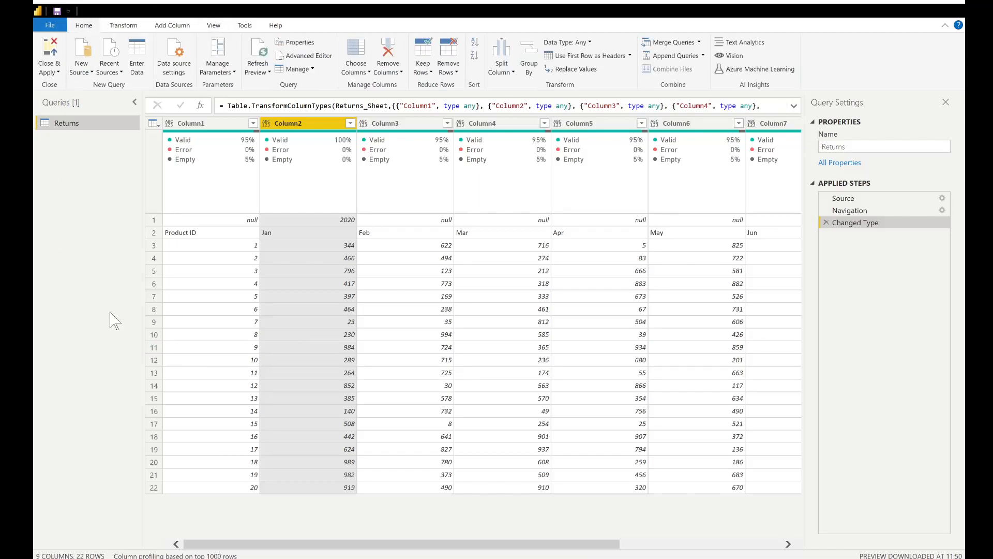
click(299, 218)
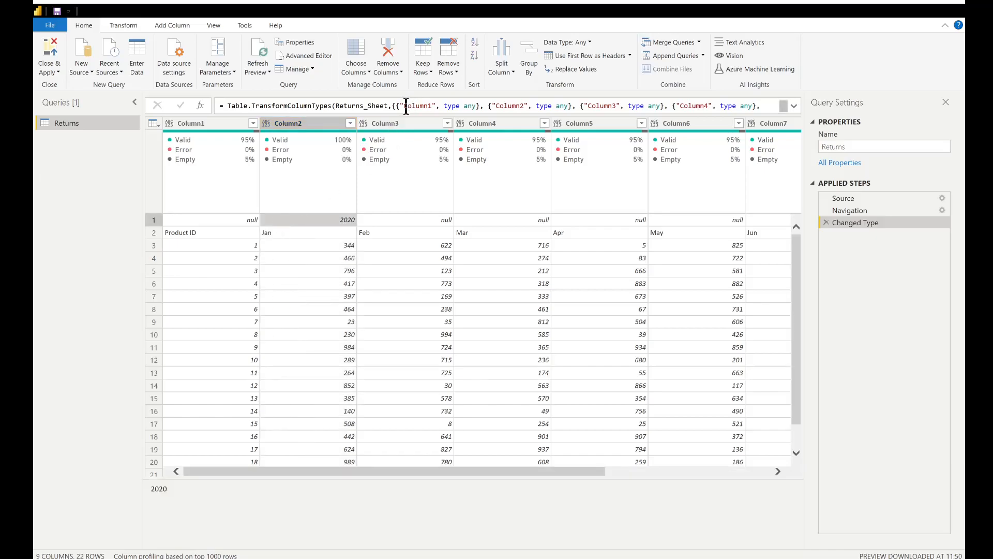
click(454, 72)
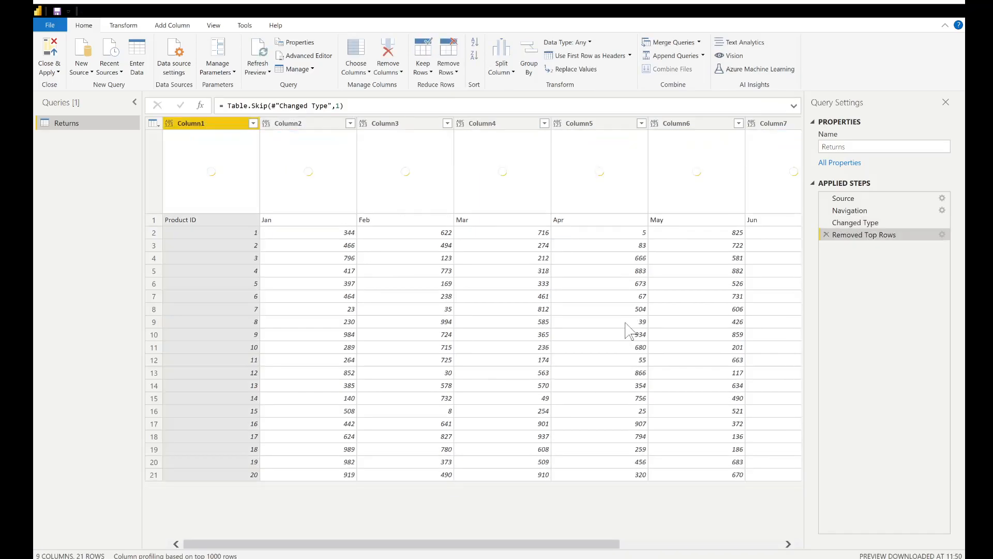
- Use the row with Product ID and the month names as the column headers
drag(259, 544, 470, 525)
key(Home)
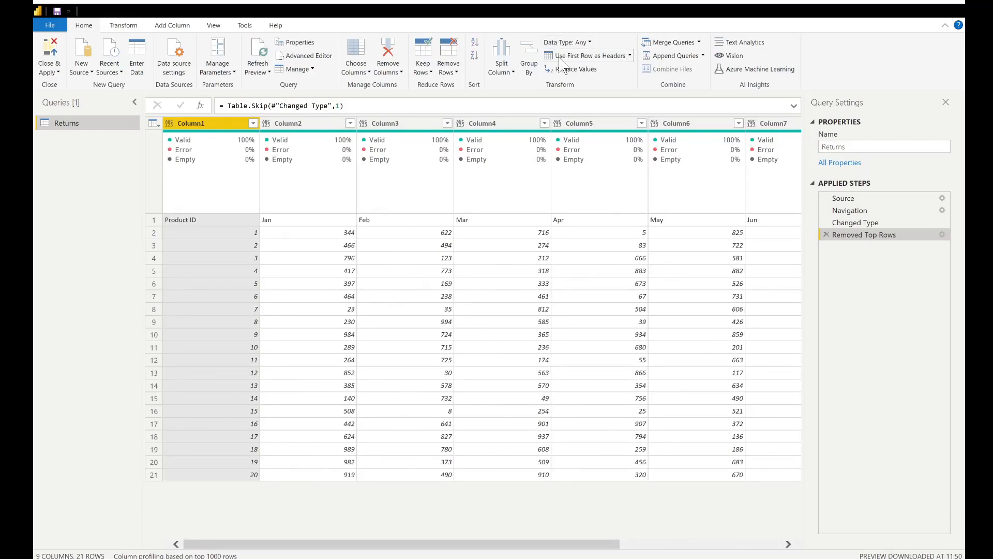
click(590, 55)
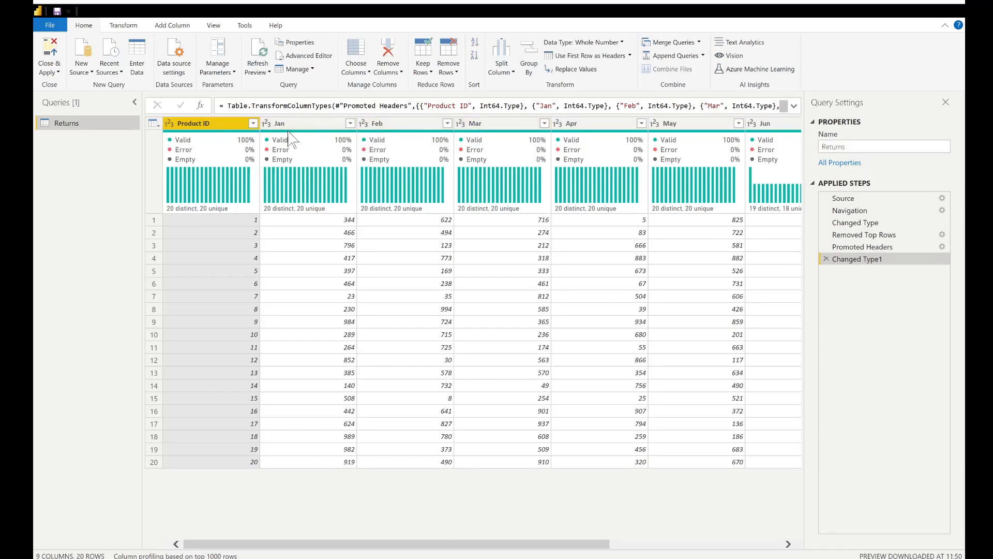
- Remove the empty "Last Updated: 01/07/2020" column from the Returns query
drag(520, 543, 763, 538)
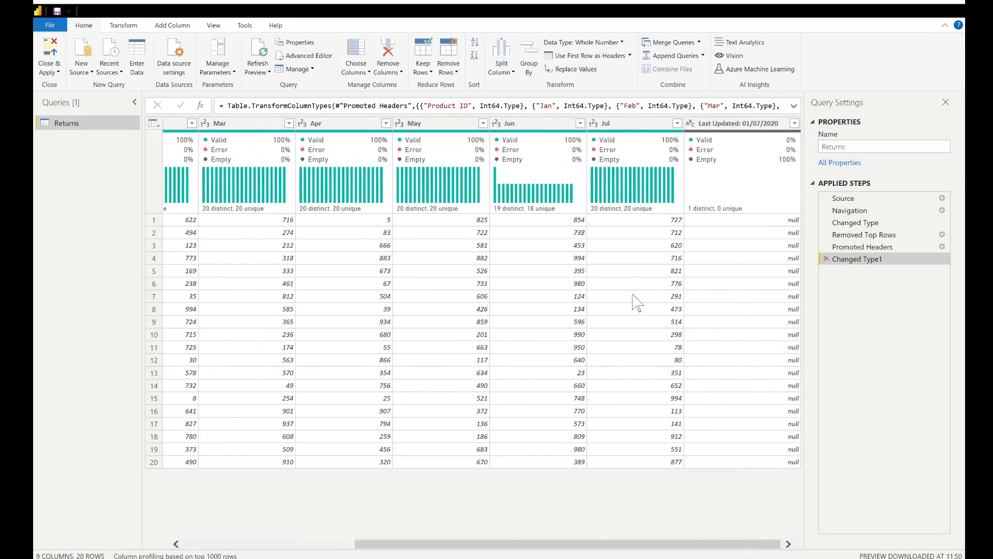
click(748, 127)
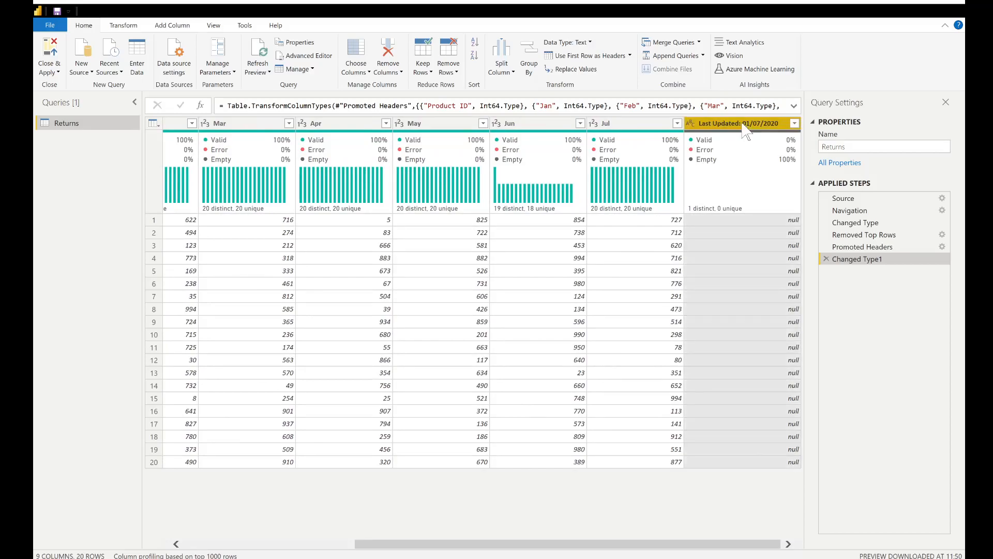
click(387, 72)
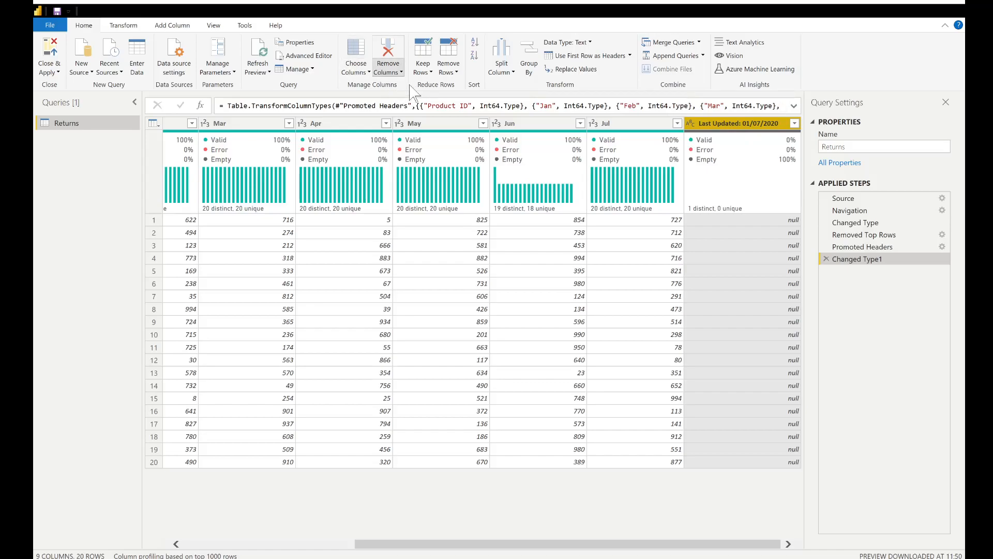
key(Delete)
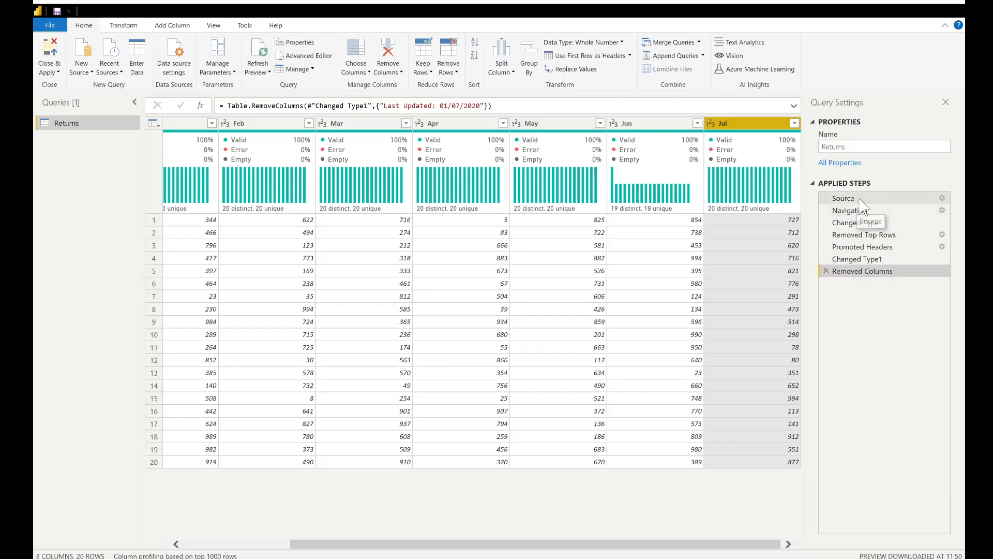
- Review the table at each applied step from Source to Removed Columns, and return to the last one
click(843, 199)
click(850, 210)
click(860, 225)
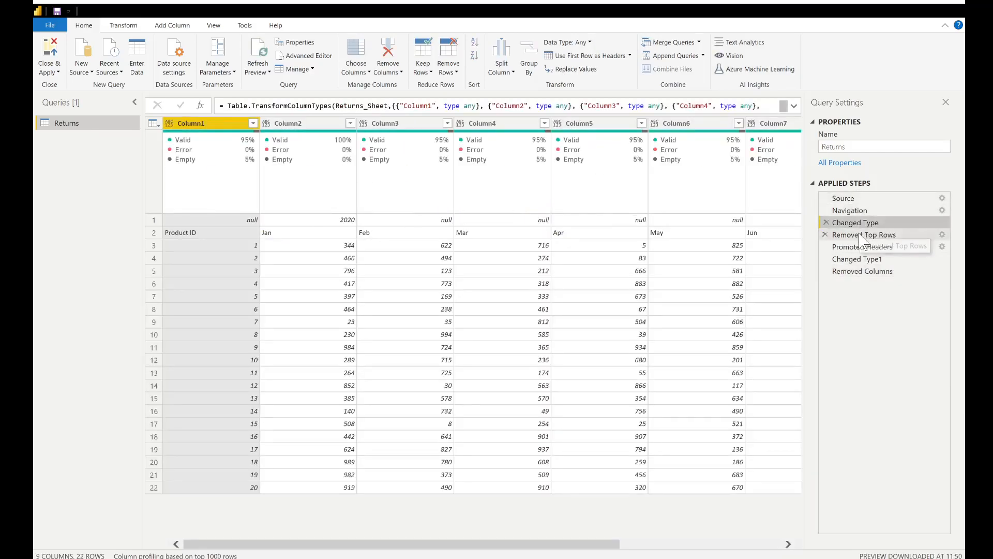
click(862, 235)
click(862, 248)
click(863, 260)
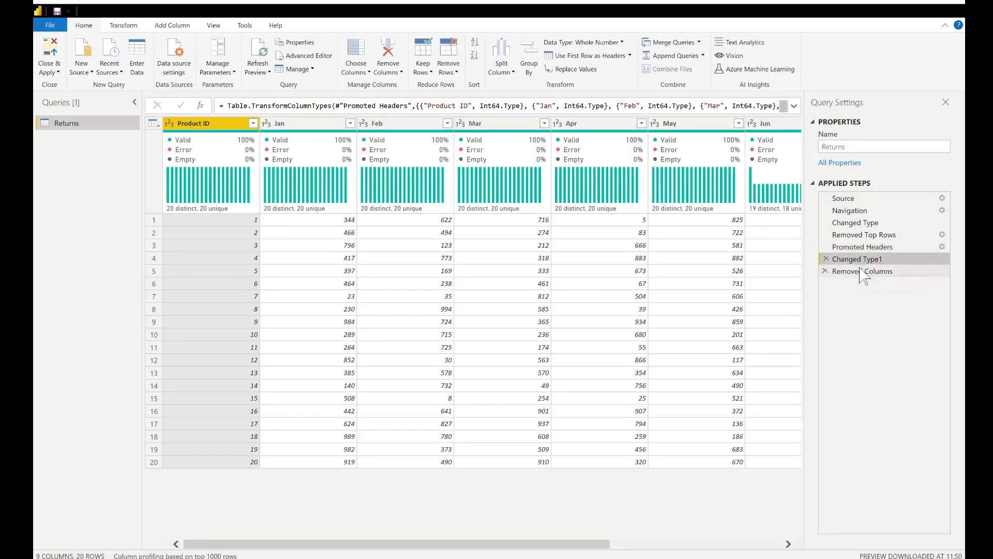
click(861, 272)
click(874, 235)
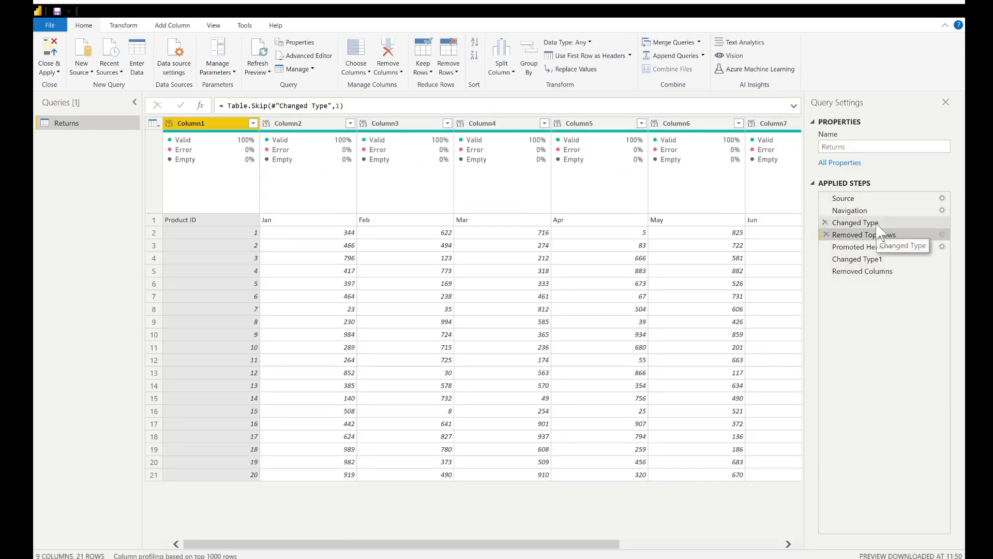
click(878, 226)
click(861, 272)
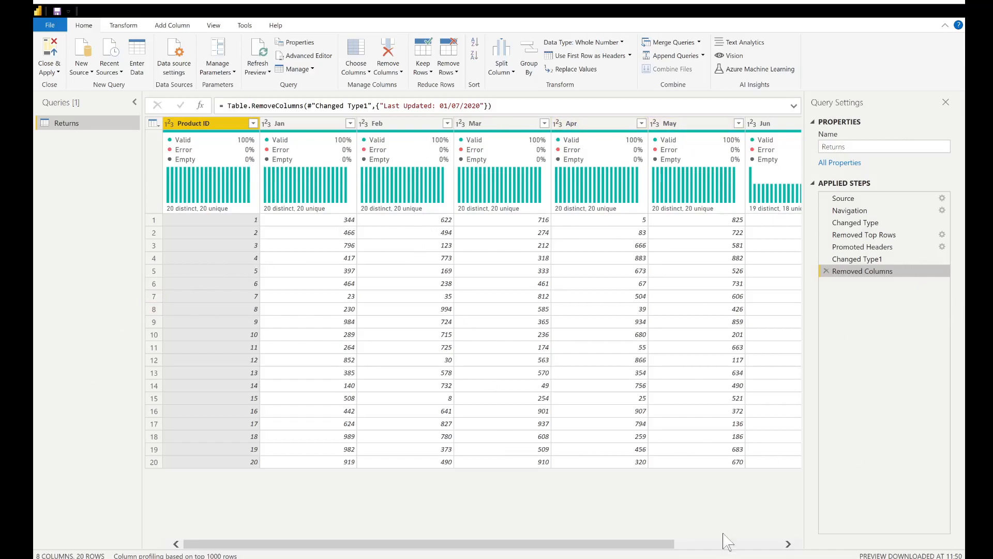
- Delete the applied step that removed the "Last Updated: 01/07/2020" column
click(825, 271)
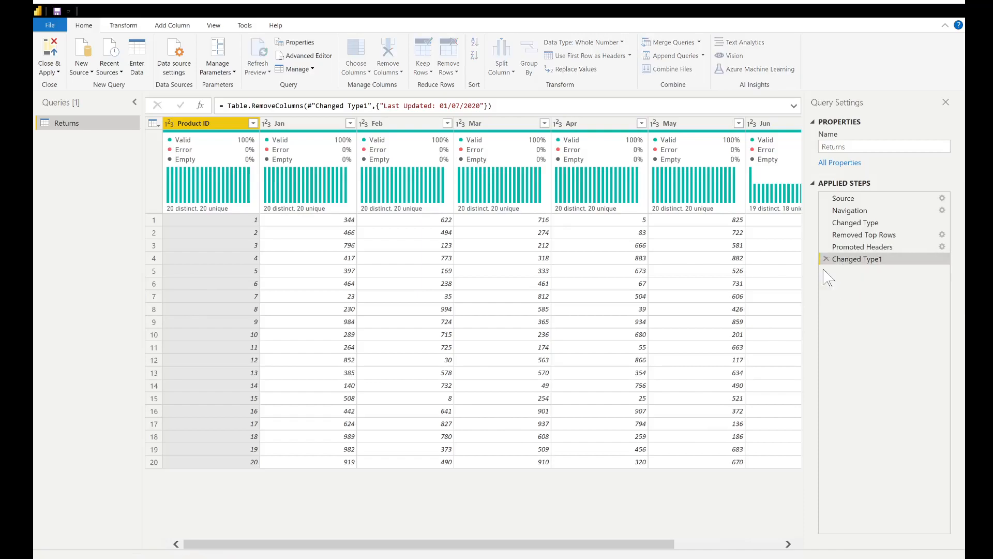
- Keep only the columns from Jul back to Product ID in the Returns query, removing all other columns
drag(566, 543, 737, 543)
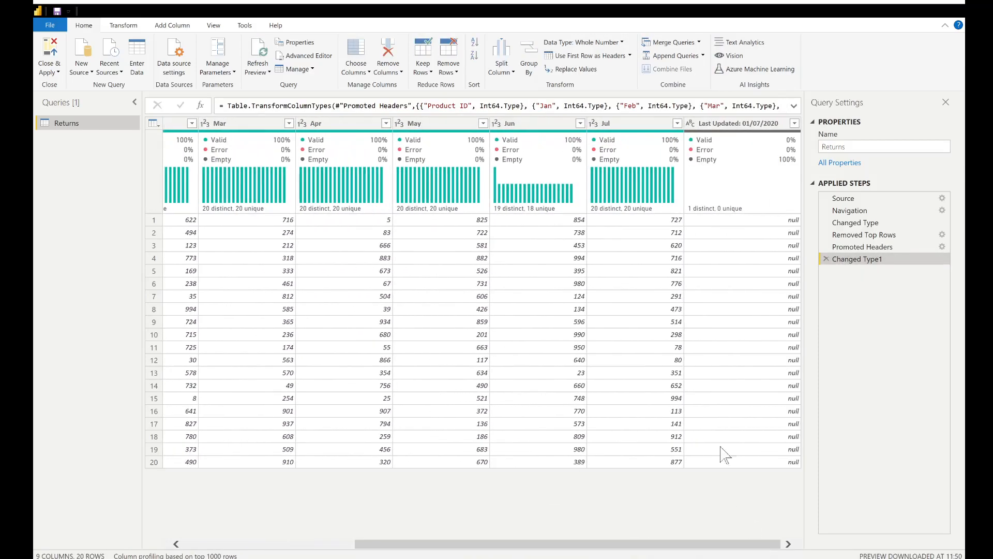
click(632, 124)
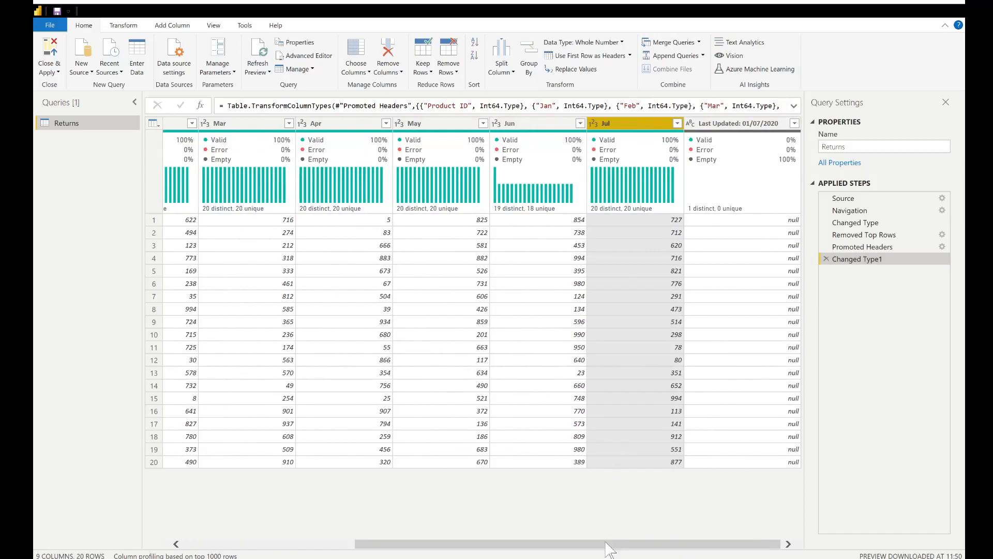
drag(608, 546, 436, 546)
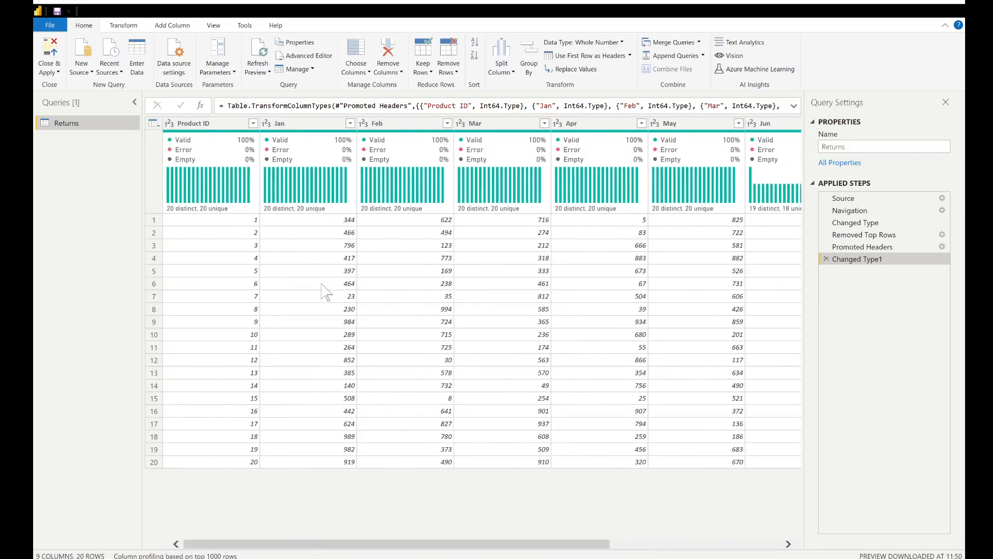
shift+click(216, 120)
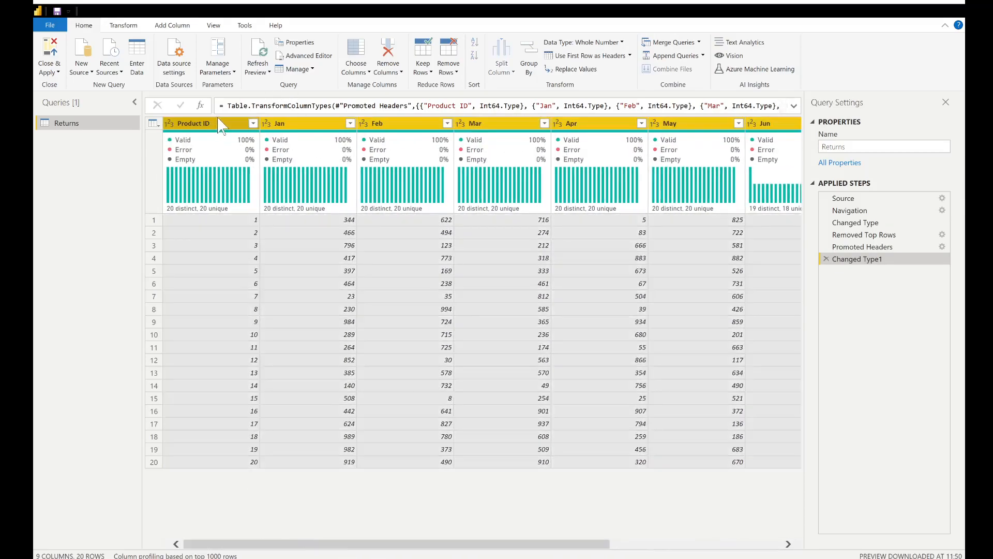
click(412, 99)
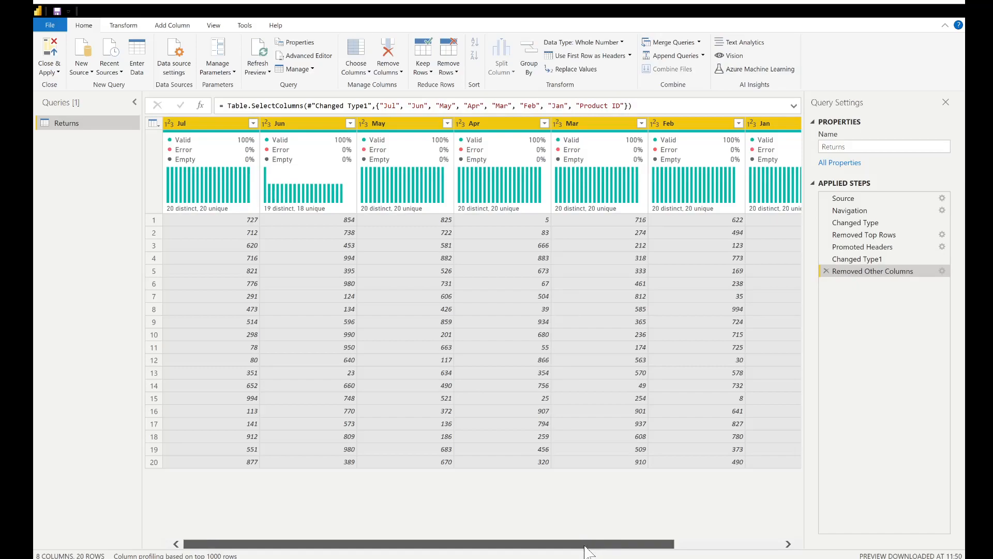
drag(594, 544, 752, 541)
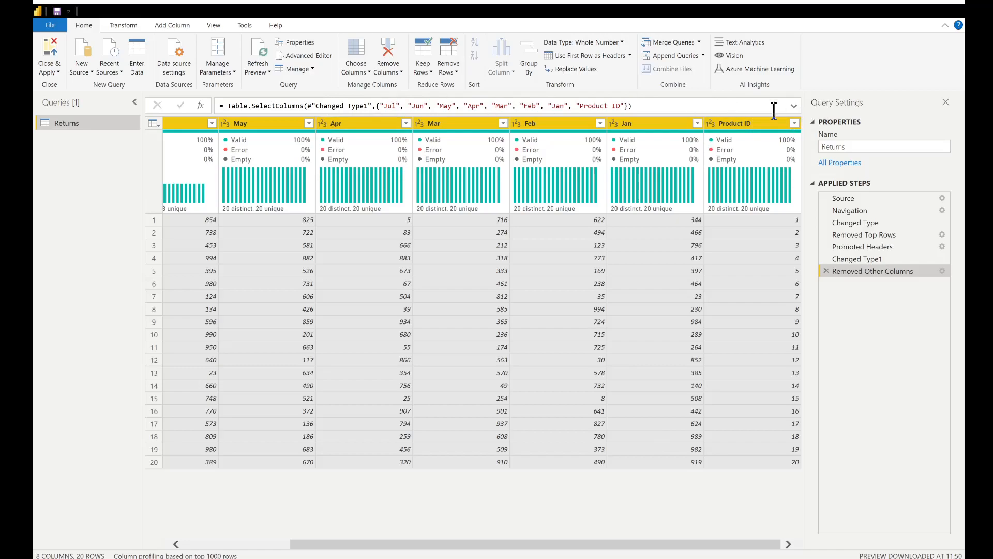
- Expand the formula bar and examine the Table.SelectColumns formula with its list of column names
click(793, 106)
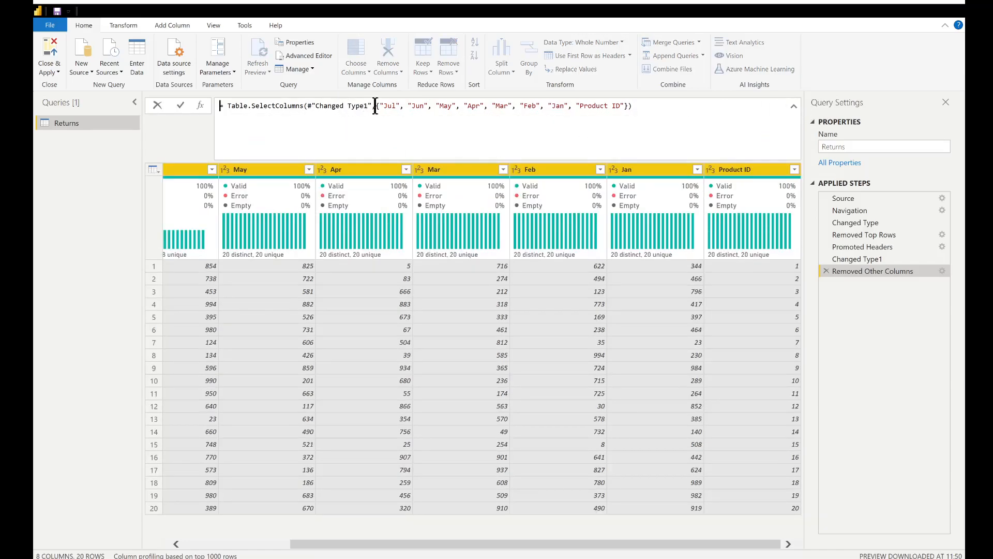
drag(376, 111, 630, 107)
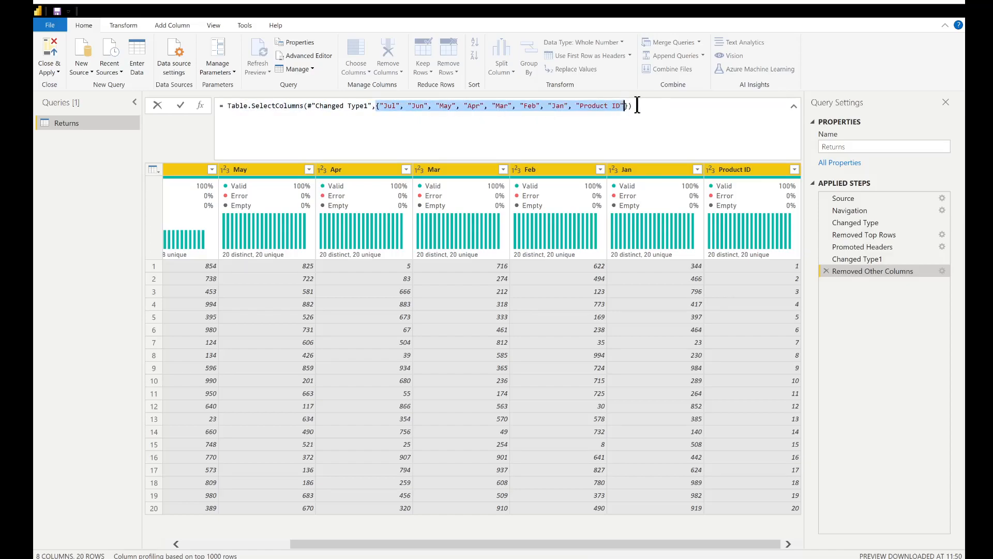
double_click(275, 106)
mouse_move(271, 110)
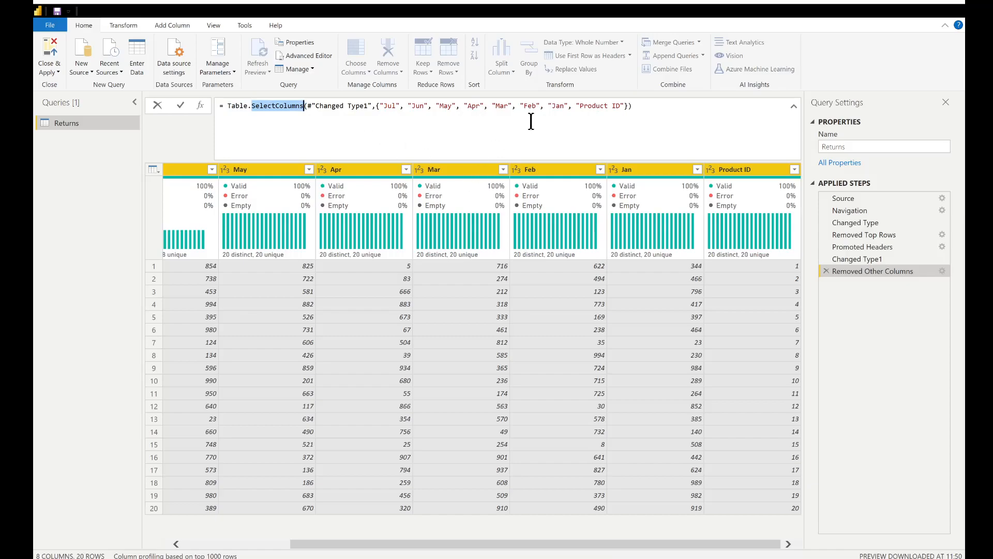
drag(642, 114, 233, 109)
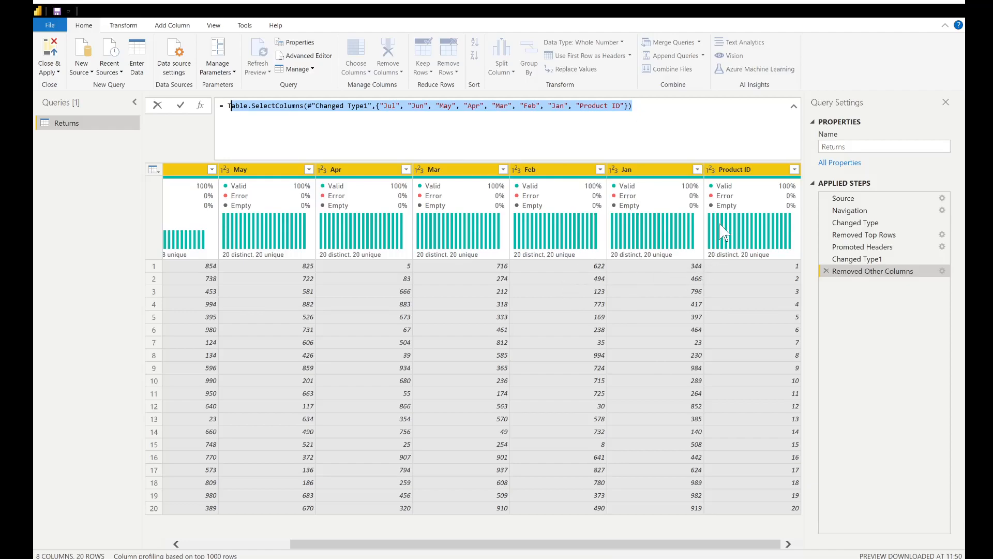
- Delete the Removed Other Columns step and redo it, keeping only Product ID and Jan to Jul in that order
click(827, 275)
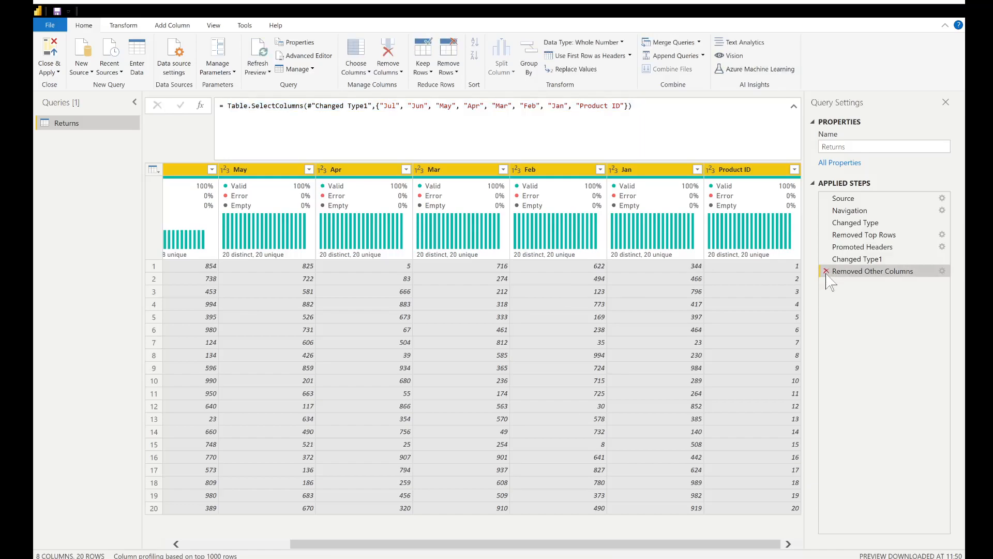
click(826, 274)
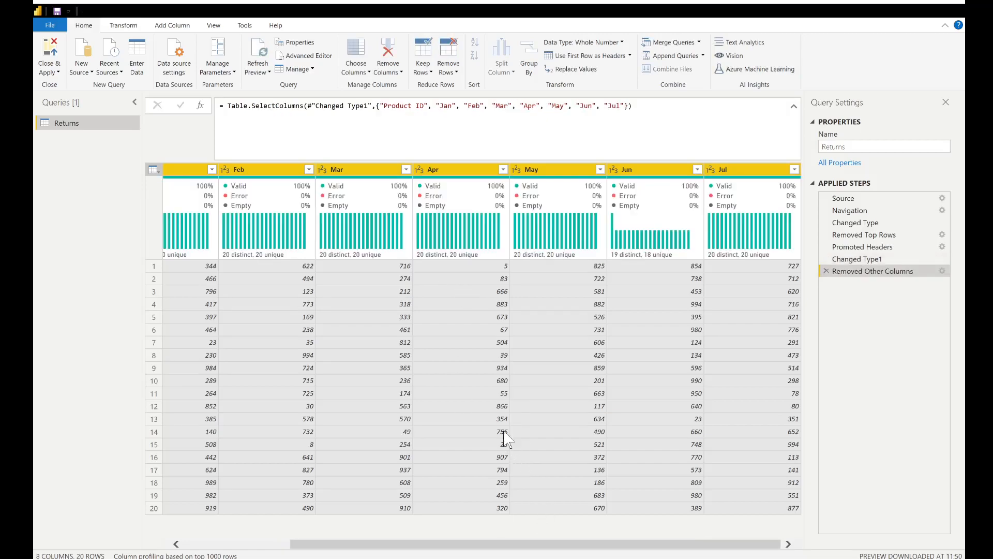
double_click(274, 104)
drag(274, 103, 654, 100)
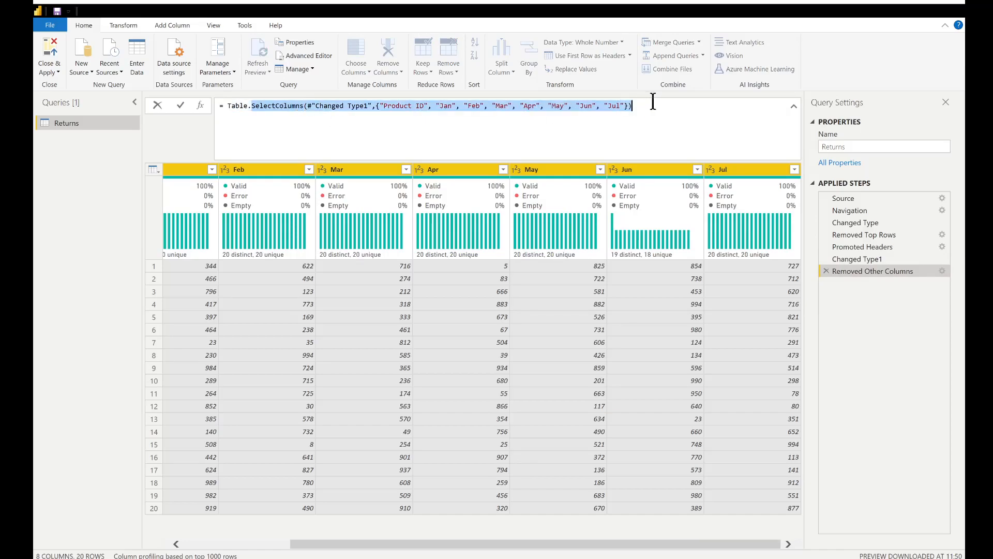
click(249, 123)
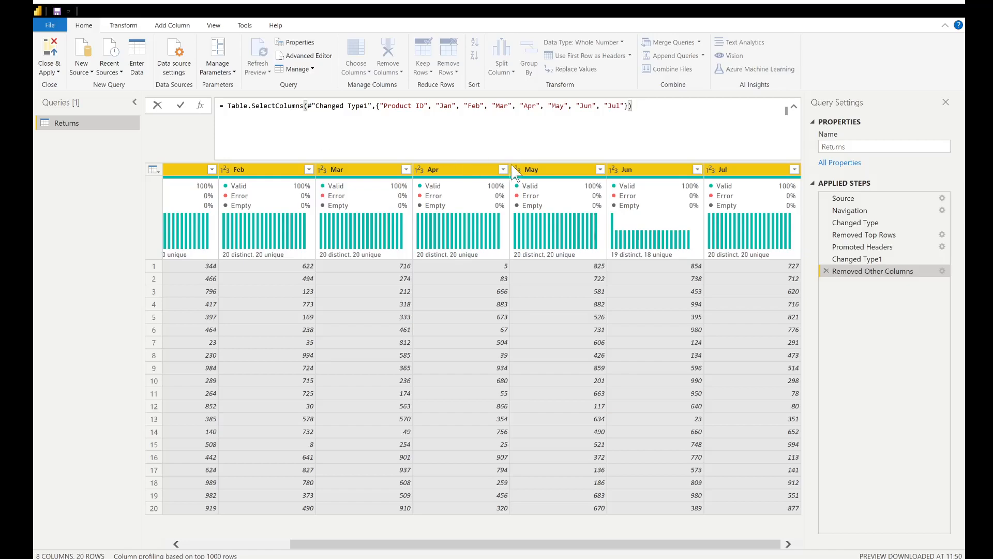
- Look through the month columns of the table one by one, from Jan to Jul
click(500, 529)
drag(487, 545, 295, 535)
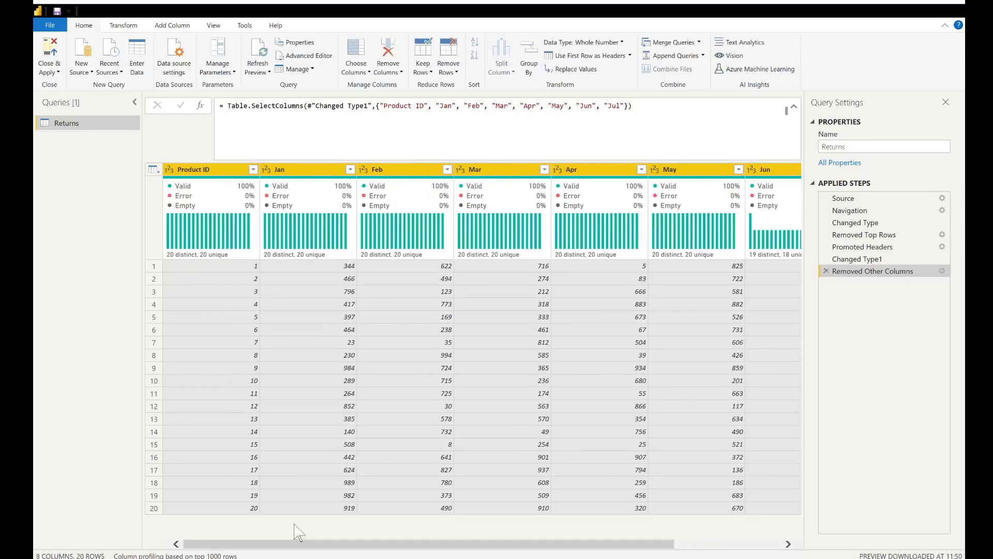
click(305, 172)
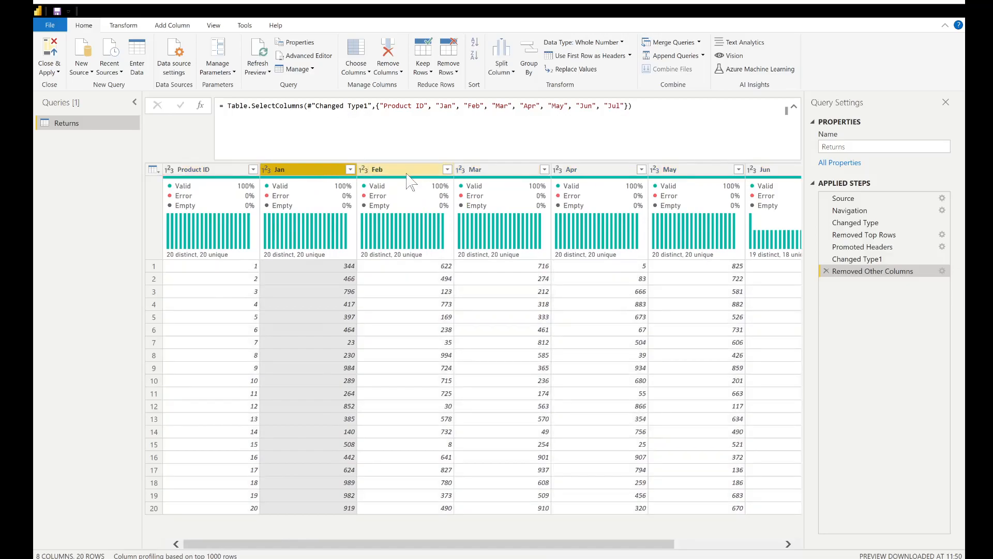
click(414, 172)
click(510, 172)
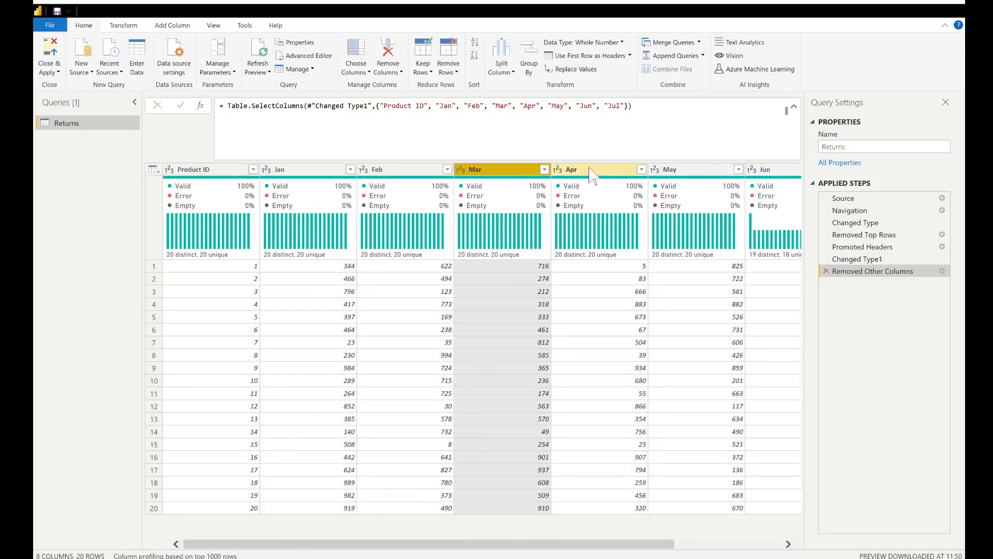
click(593, 171)
drag(494, 544, 613, 522)
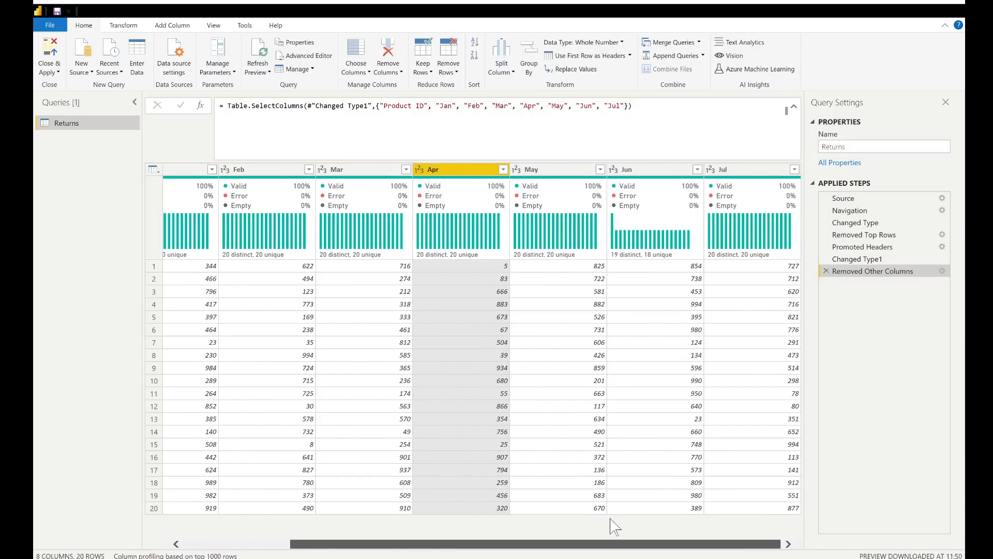
click(548, 172)
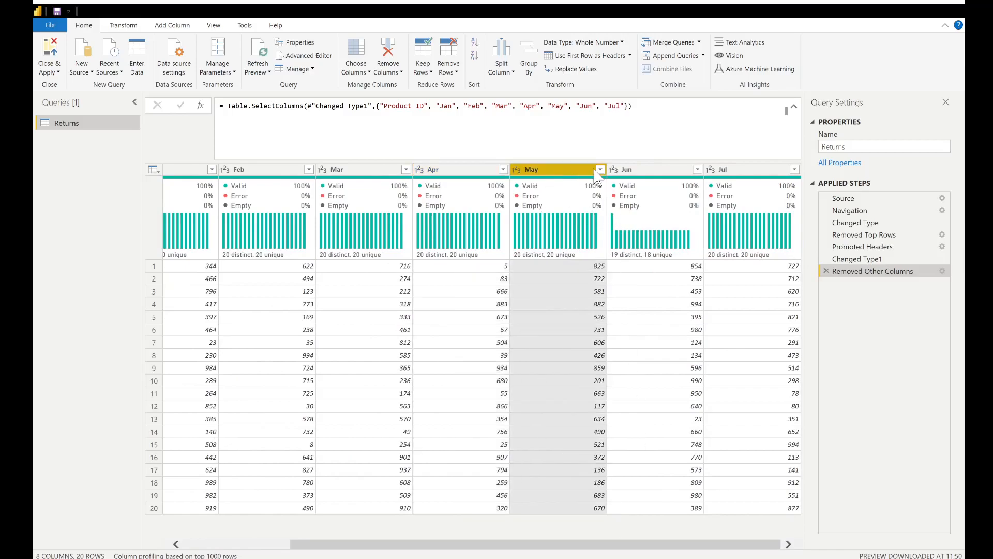
click(668, 173)
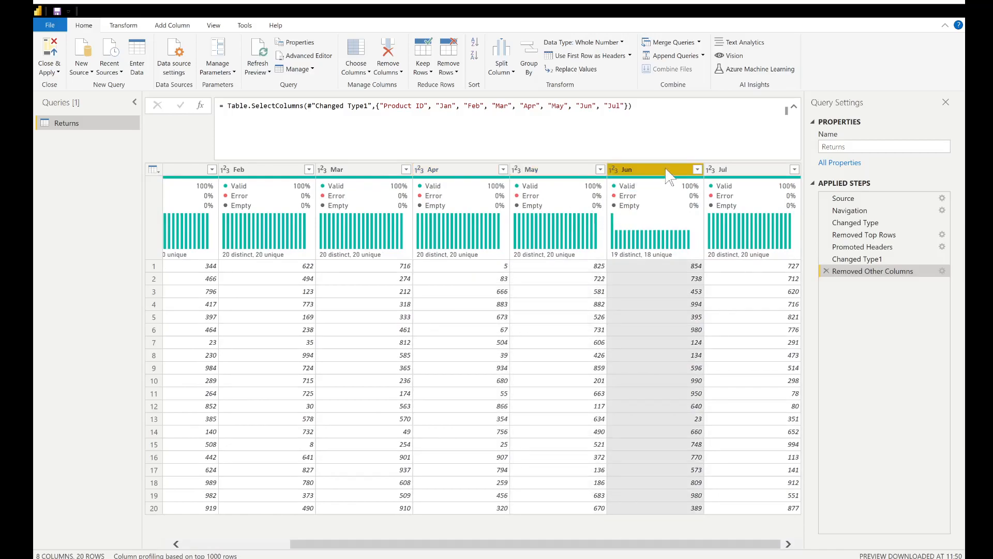
click(761, 174)
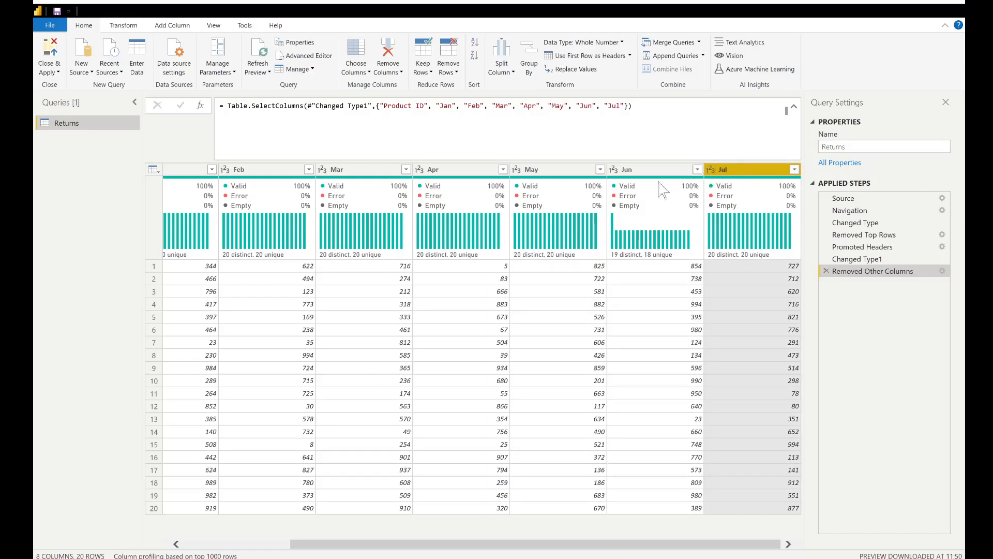
click(360, 171)
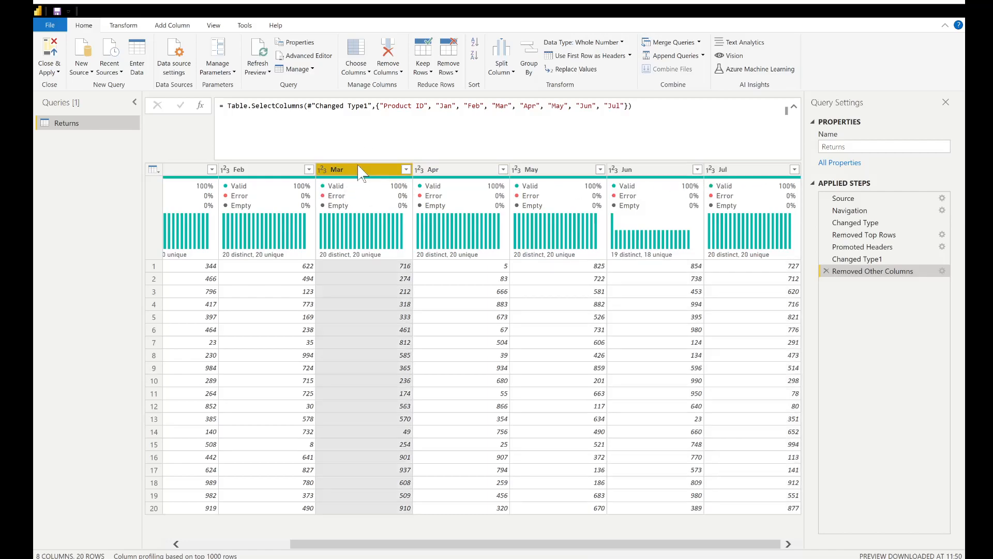
click(755, 171)
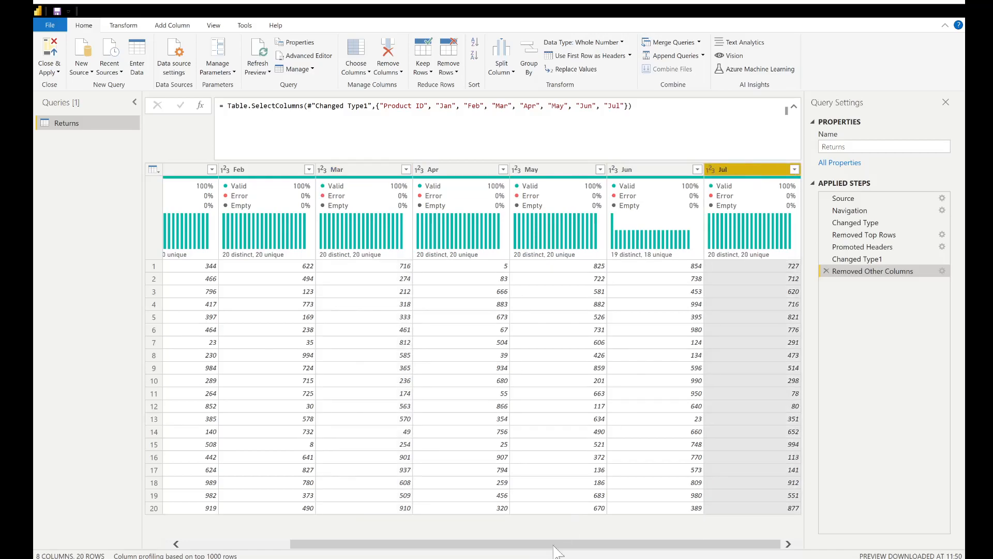
drag(568, 546, 375, 504)
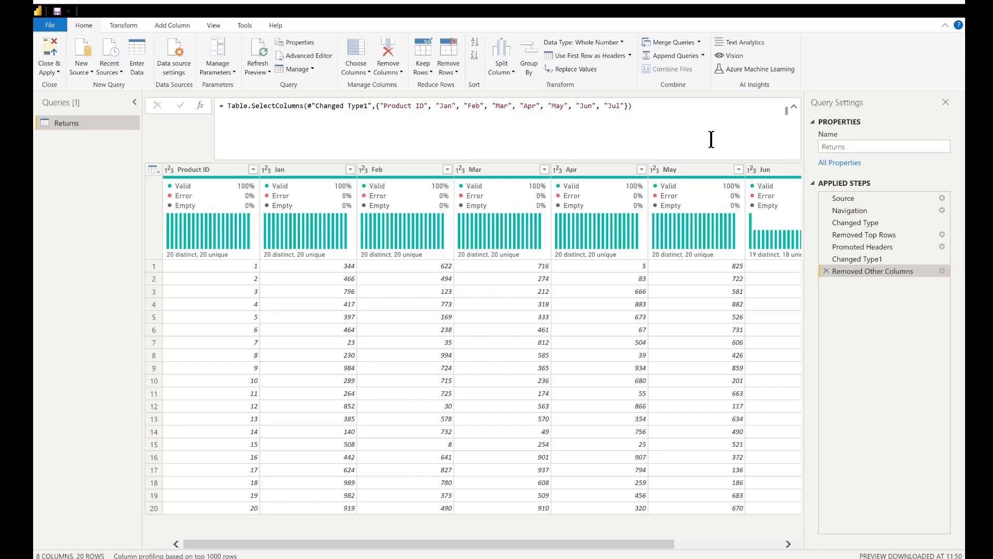
- Unpivot the month columns from Jan to Jul, leaving Product ID as it is
click(310, 170)
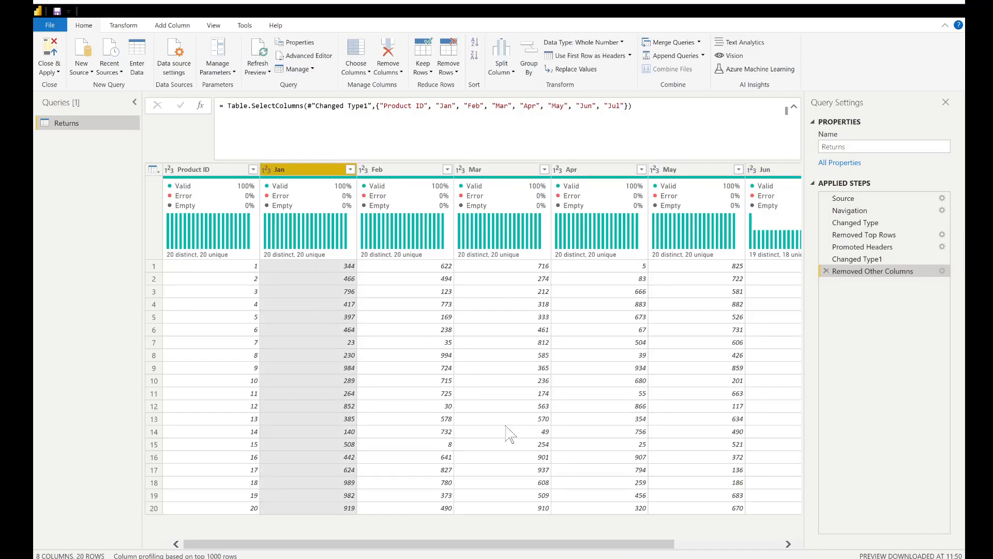
drag(566, 544, 706, 544)
shift+click(745, 170)
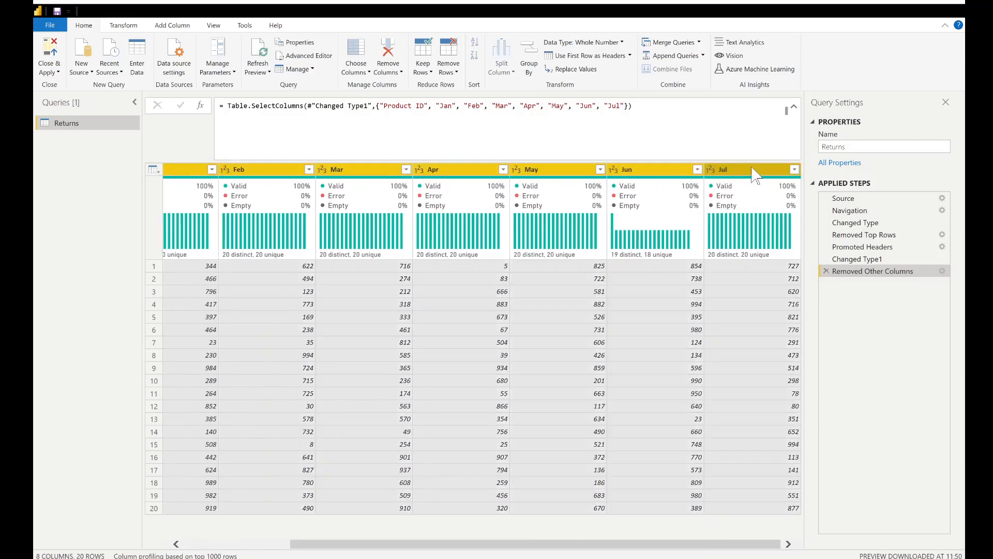
click(111, 29)
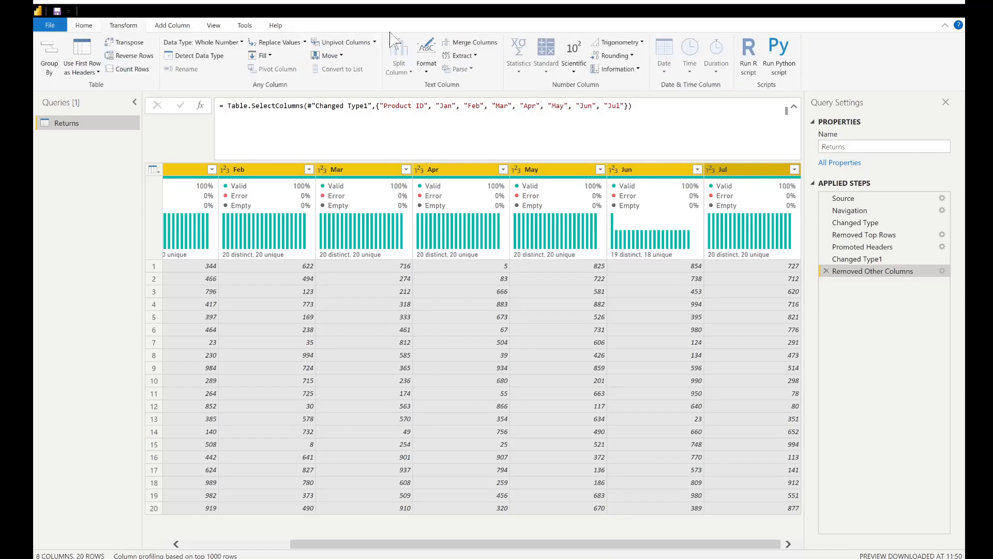
click(362, 44)
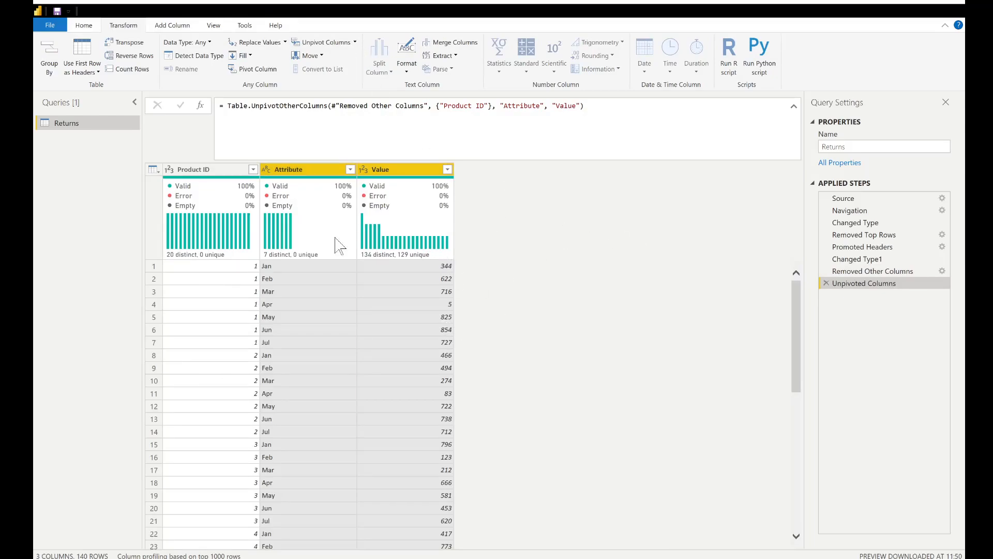
- Rename the Attribute column to Month and the Value column to Returns
click(306, 169)
double_click(289, 170)
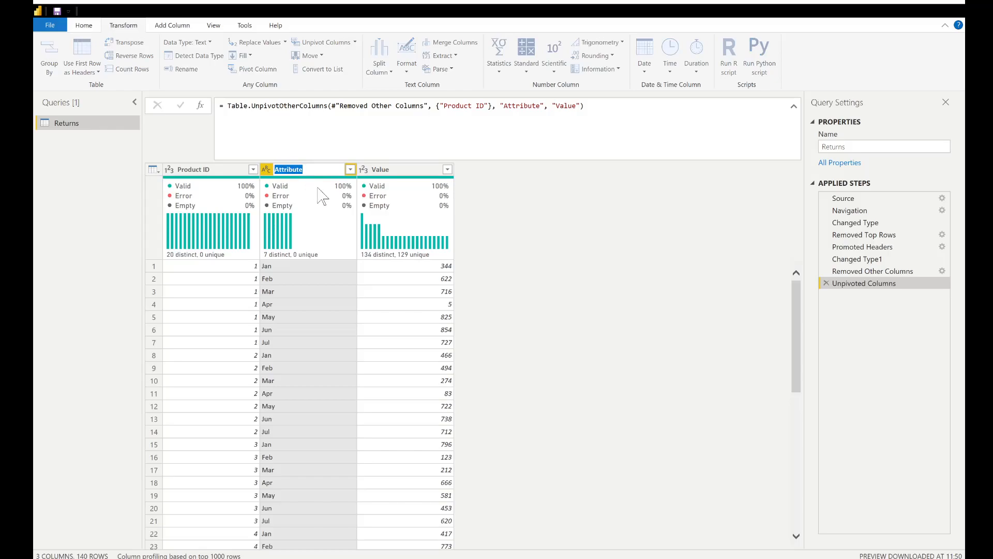
text(Month)
key(Return)
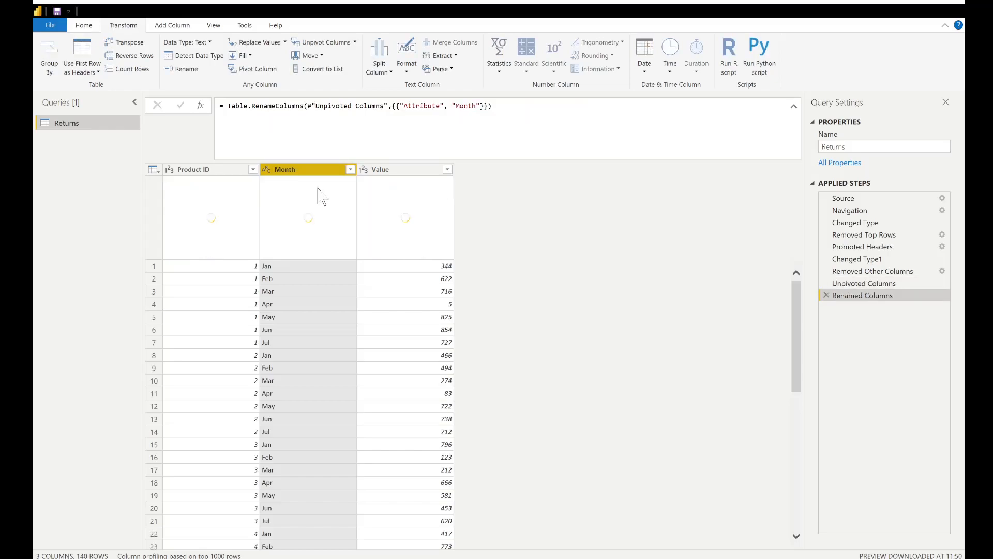
double_click(403, 170)
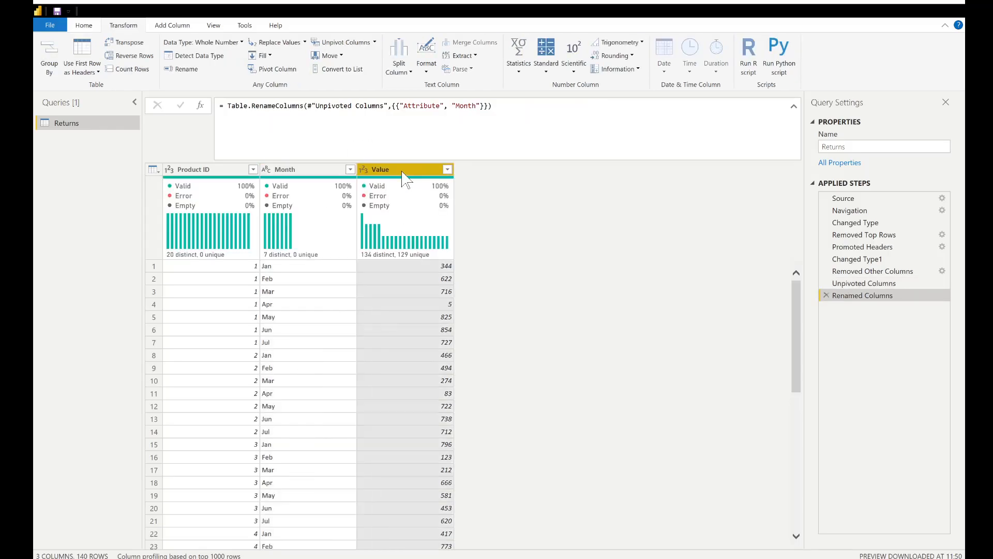
text(Returns)
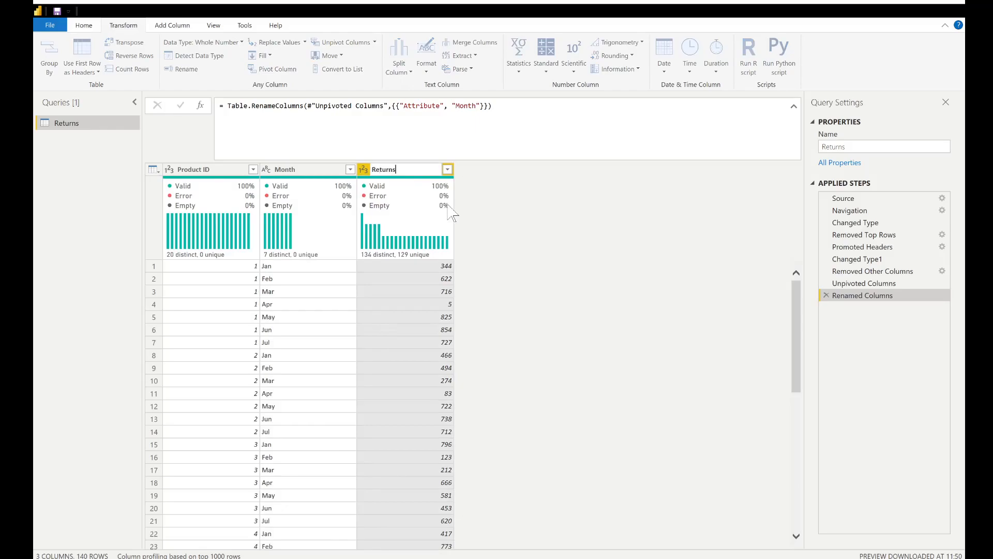
key(Return)
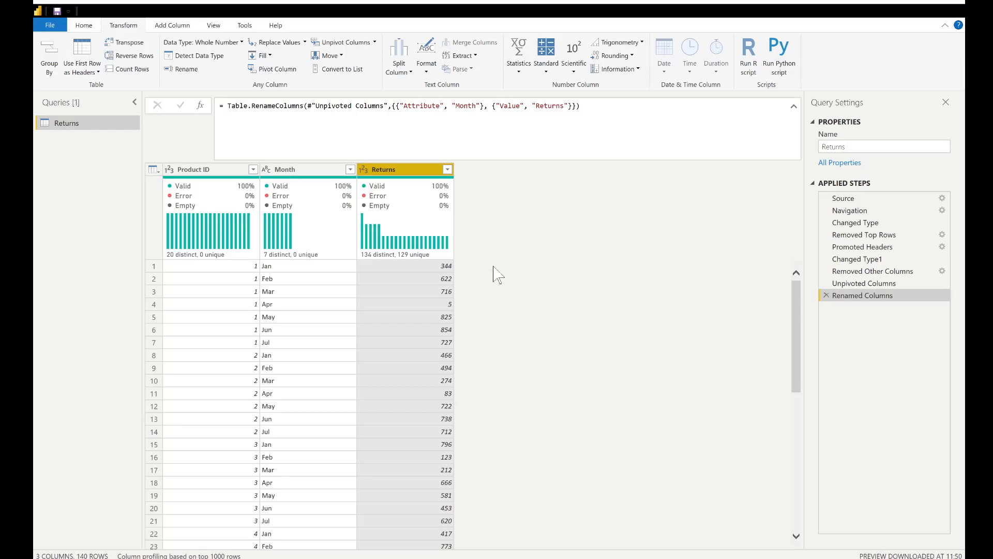
scroll(462, 298, down, 3)
click(445, 280)
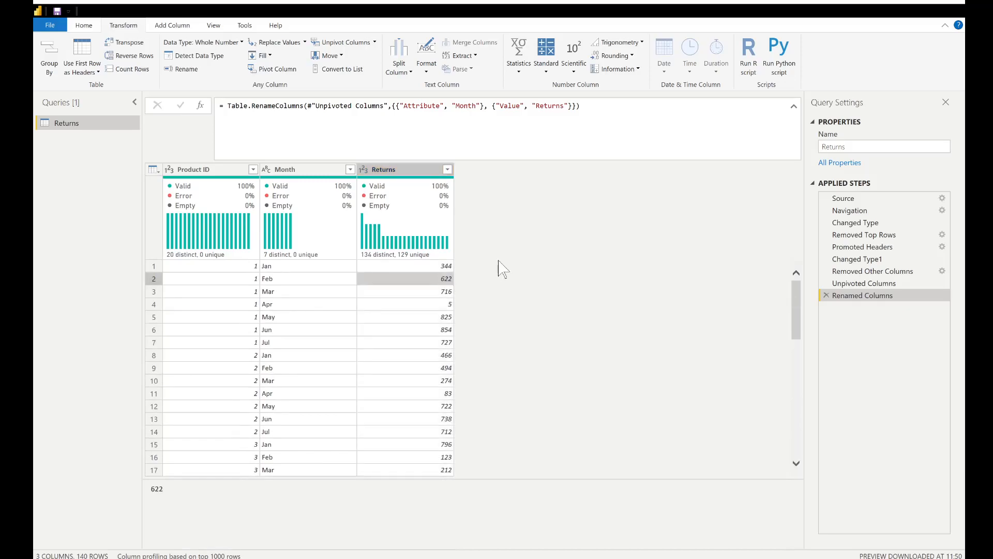
scroll(498, 268, down, 5)
scroll(494, 272, up, 5)
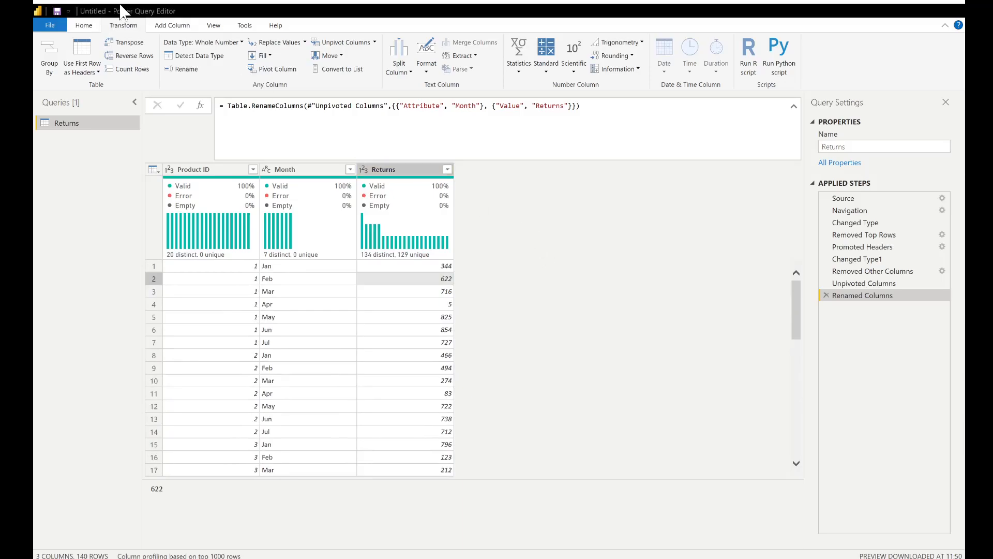
- Check the Changed Type step for the sheet's year and add a custom column named Year with the value 2020 after the Renamed Columns step
click(171, 26)
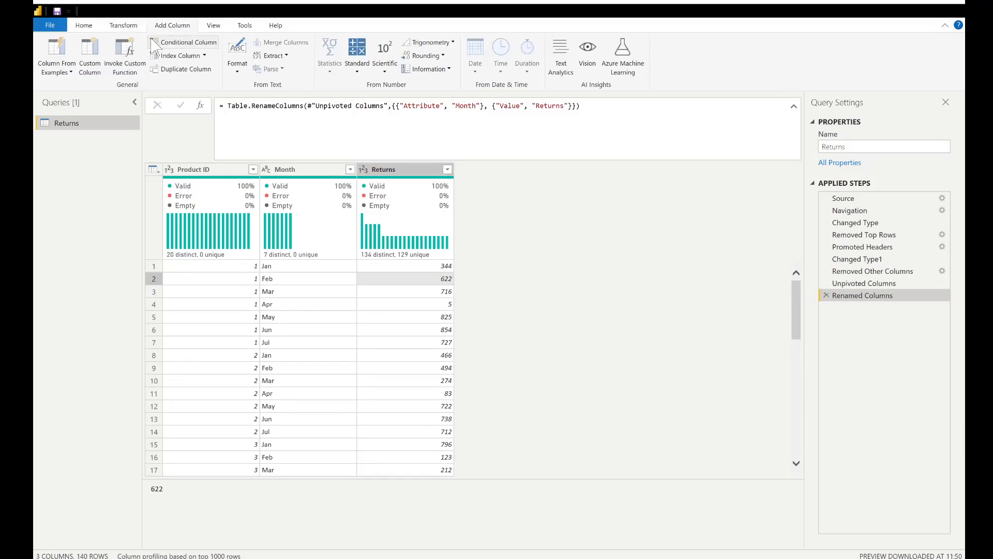
click(391, 267)
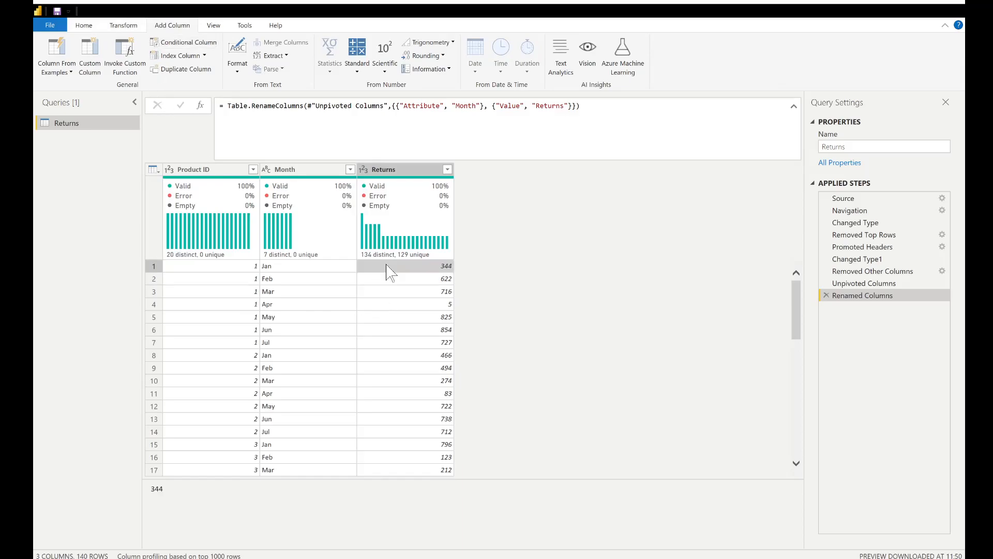
click(856, 223)
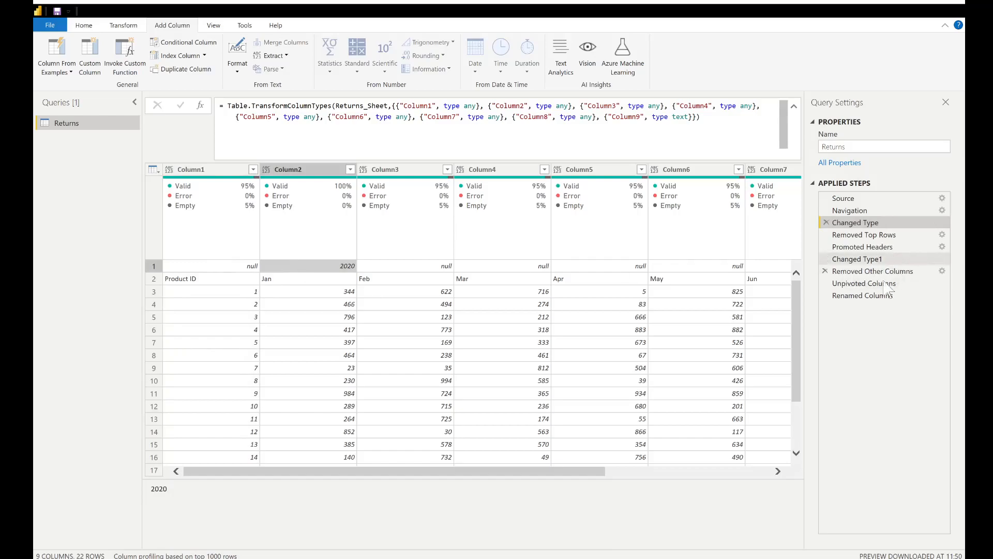
click(883, 297)
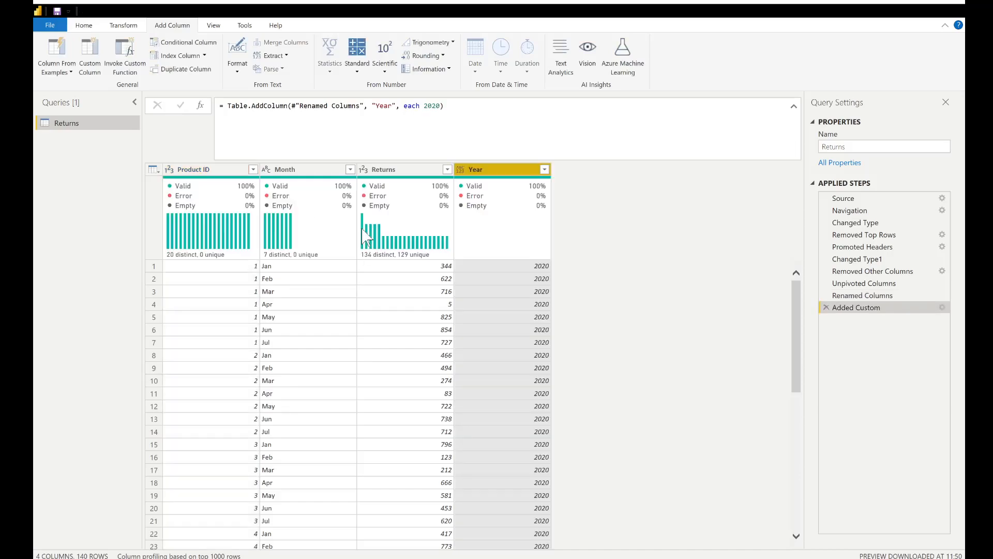
scroll(481, 279, down, 10)
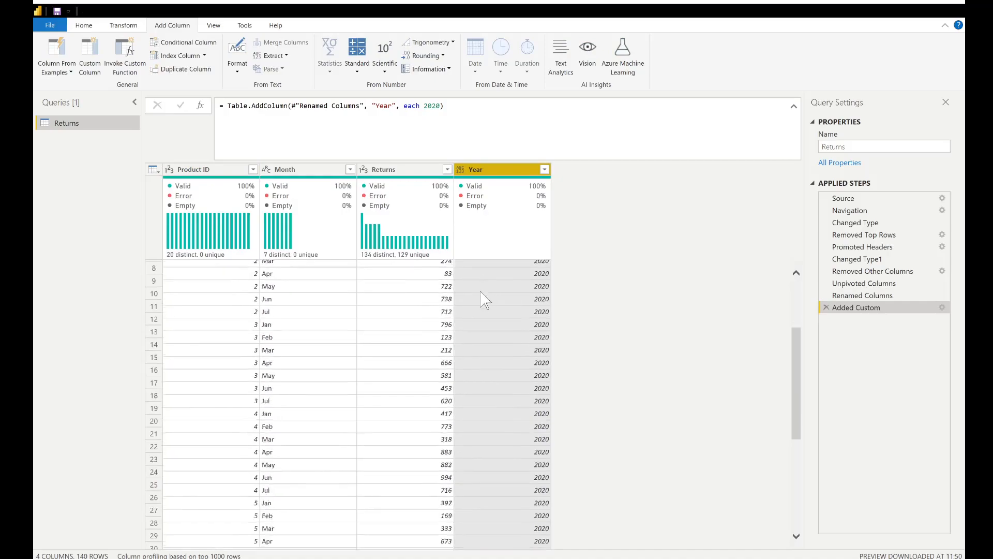
scroll(497, 303, down, 10)
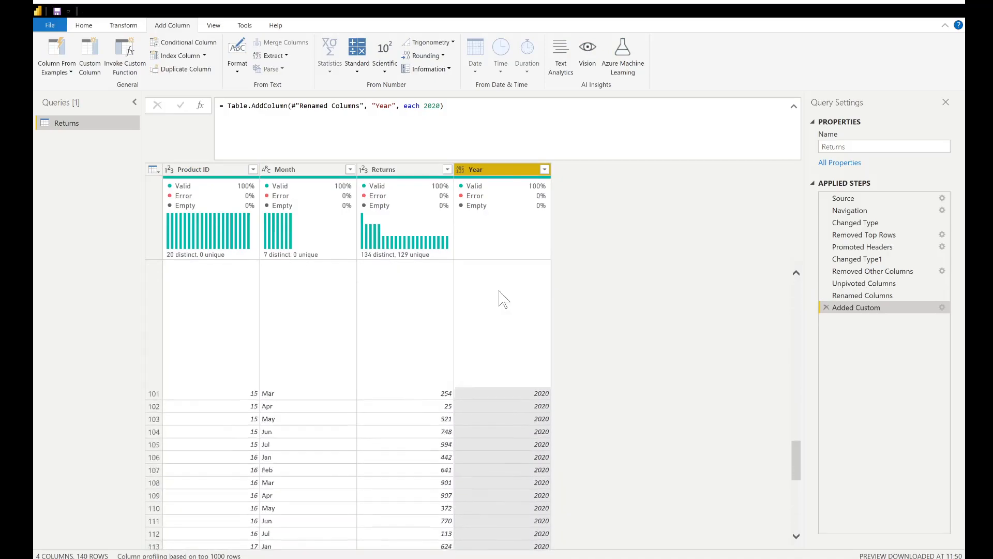
scroll(523, 282, up, 20)
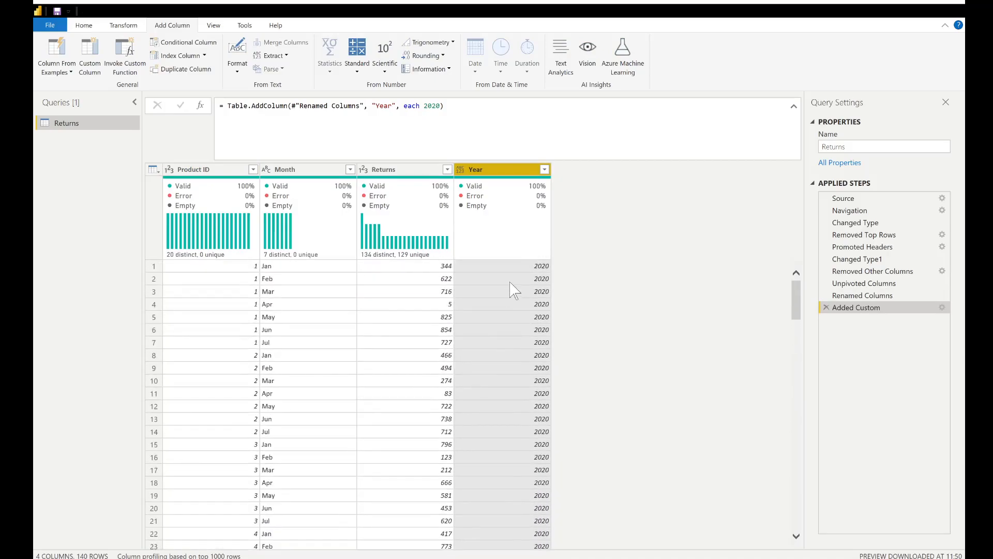
scroll(522, 264, up, 1)
click(514, 267)
click(537, 306)
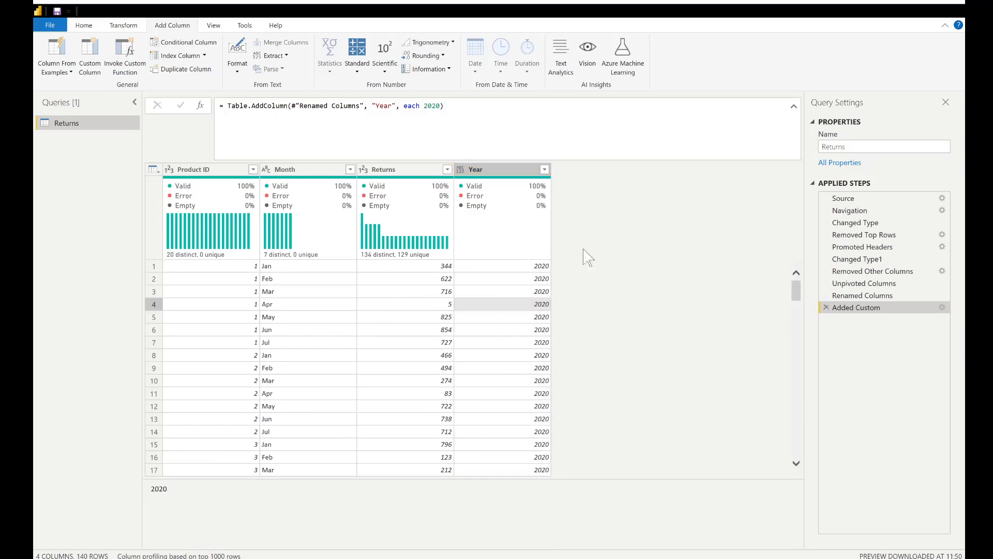
- Change the data type of the Year column to Whole Number and check its rows
click(462, 174)
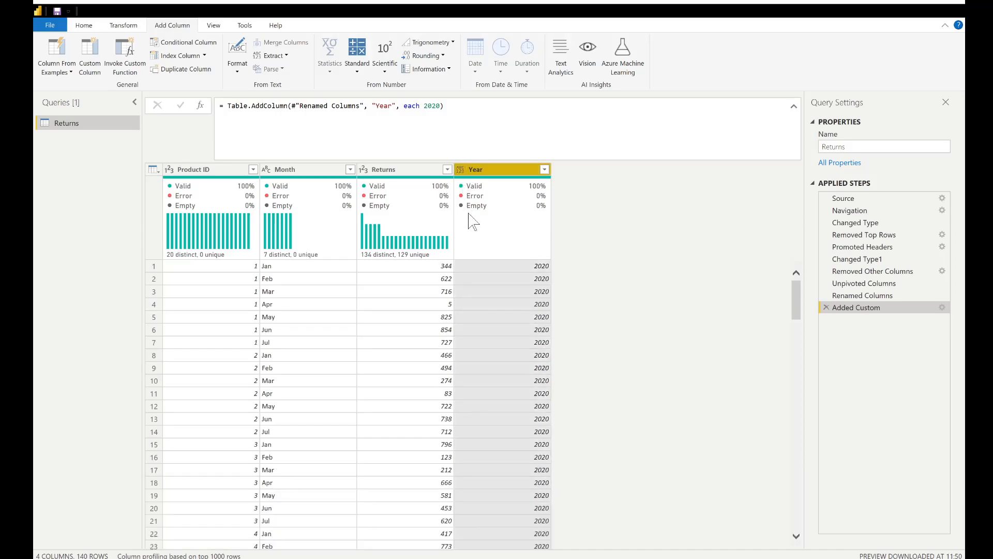
click(483, 204)
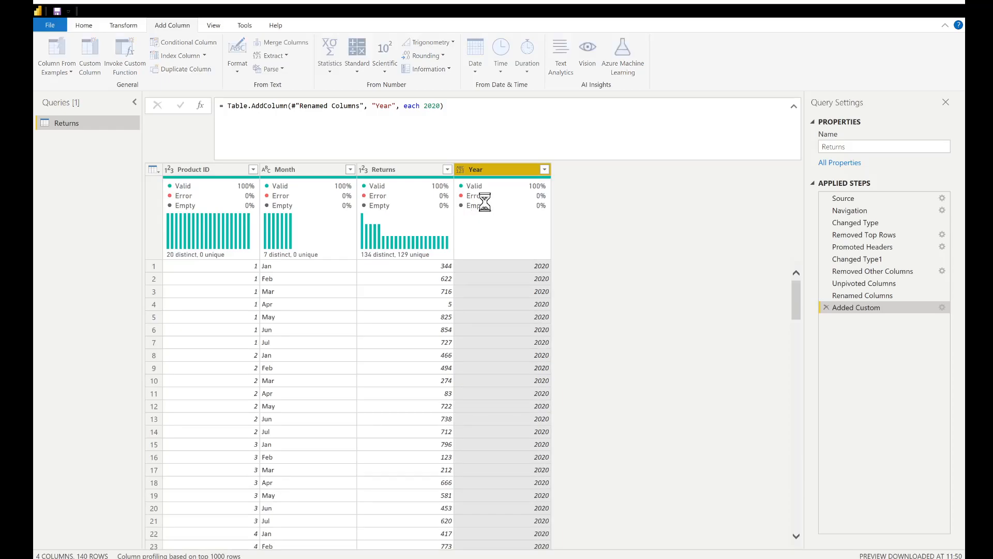
scroll(507, 292, down, 5)
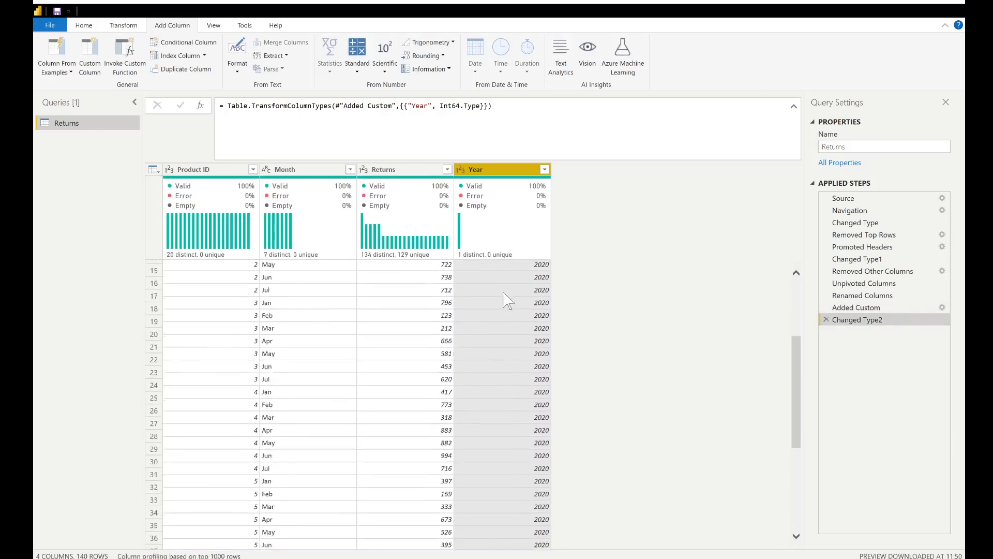
scroll(505, 295, up, 5)
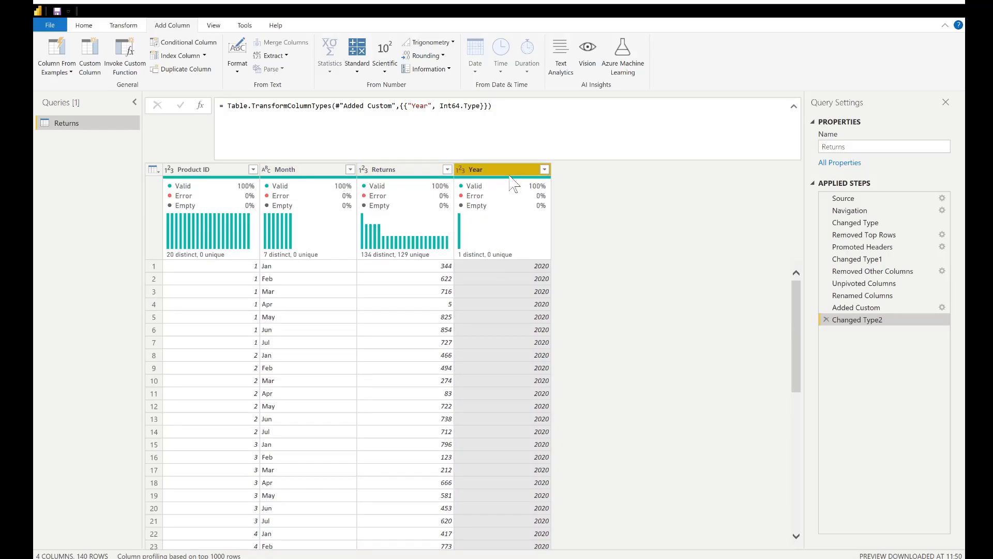
click(302, 172)
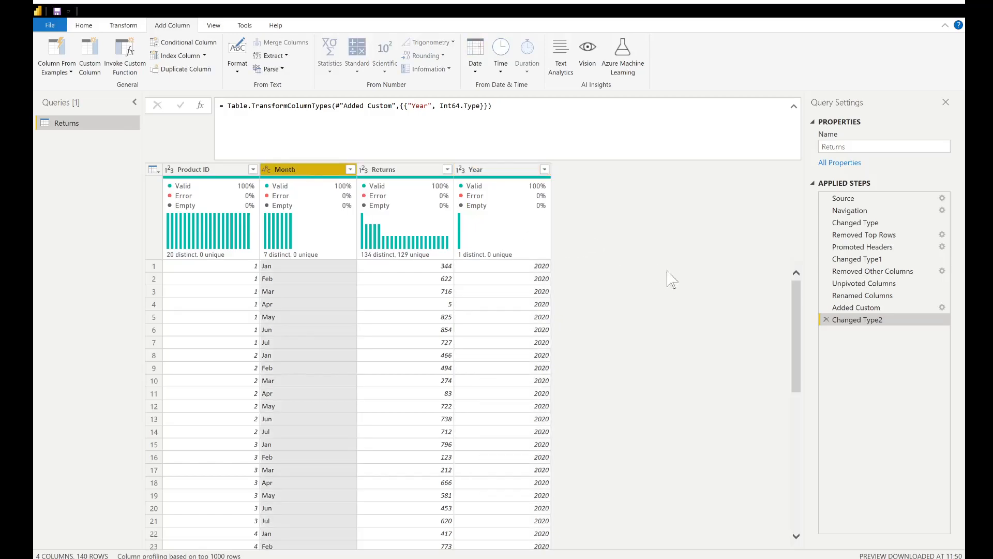
scroll(652, 277, down, 5)
scroll(649, 282, up, 5)
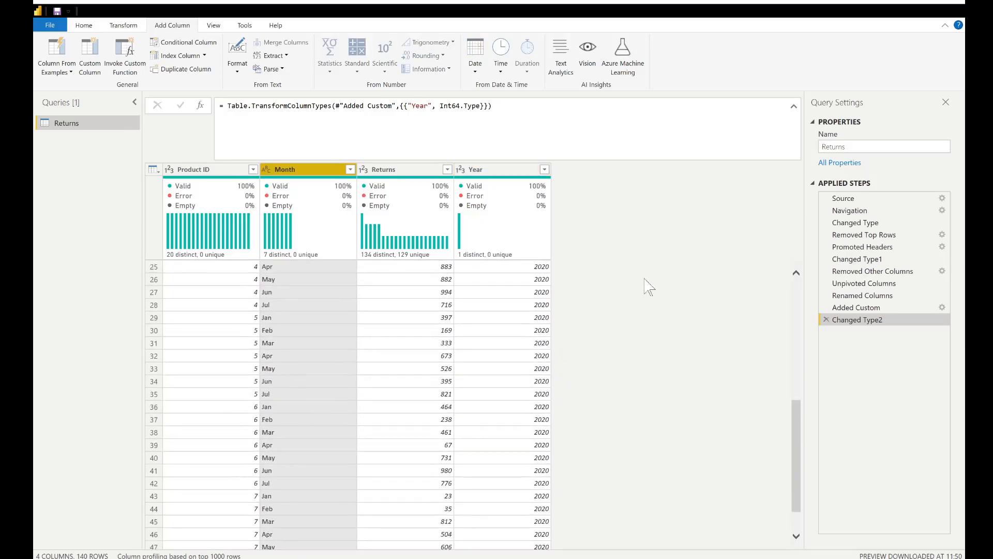